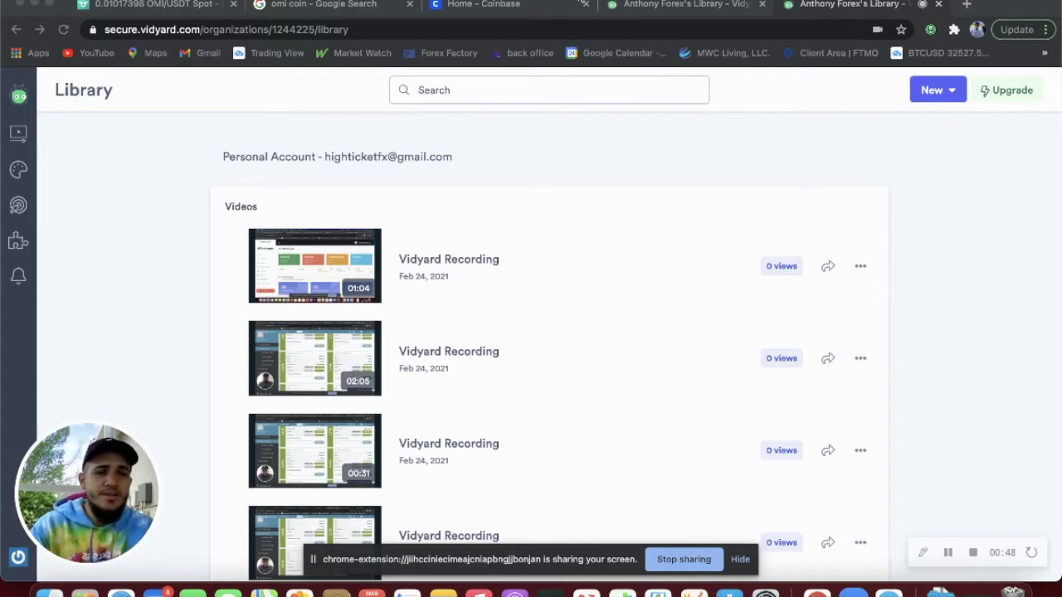
# Check the Coinbase portfolio balance of $997.82, then return to BitForex's OMI/USDT page.
pyautogui.click(505, 5)
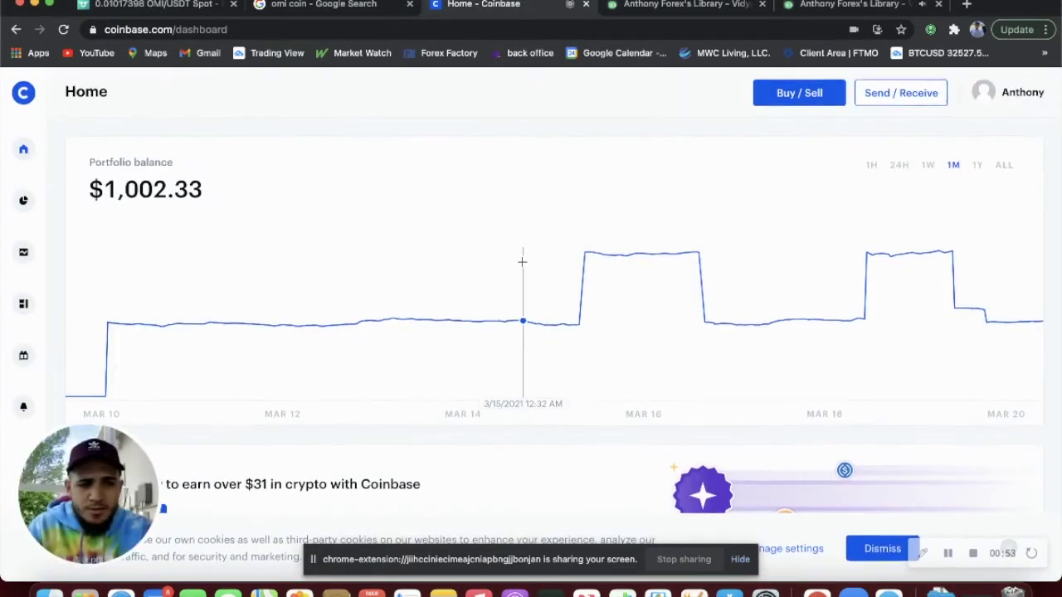
pyautogui.scroll(-1, 521, 262)
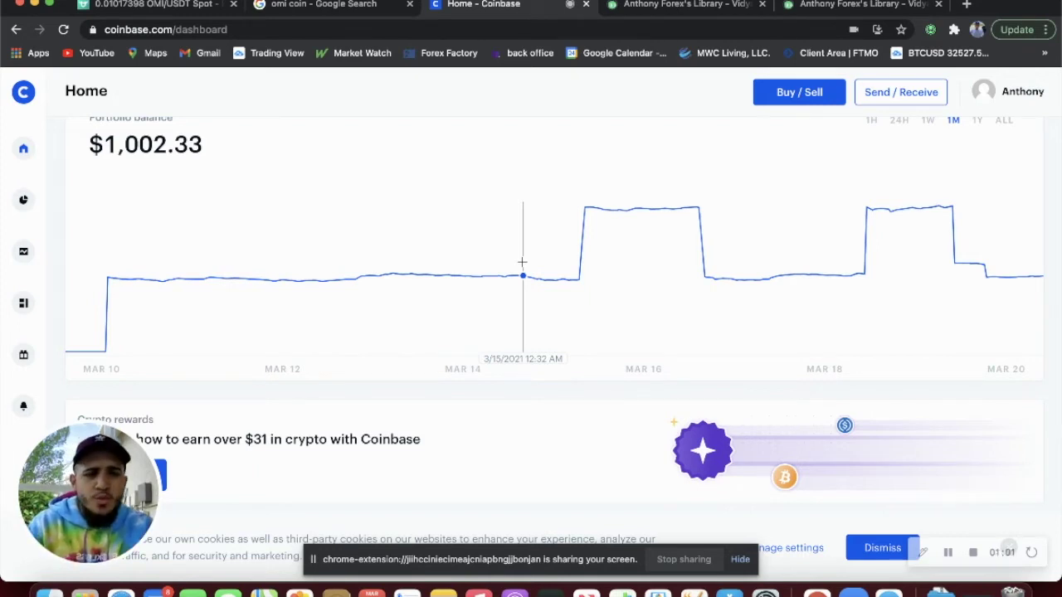
pyautogui.scroll(1, 521, 262)
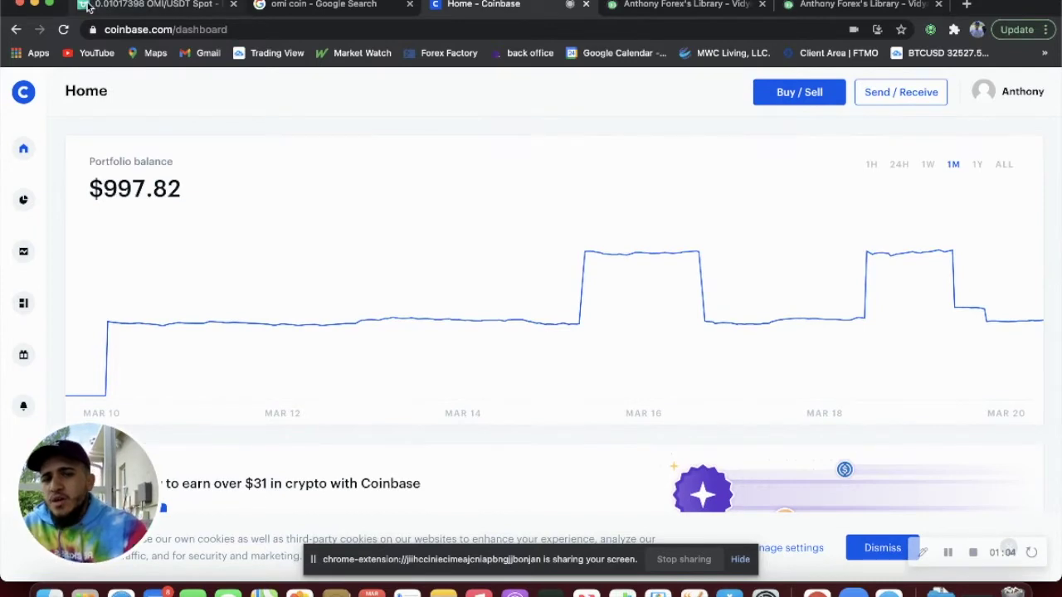
pyautogui.click(133, 4)
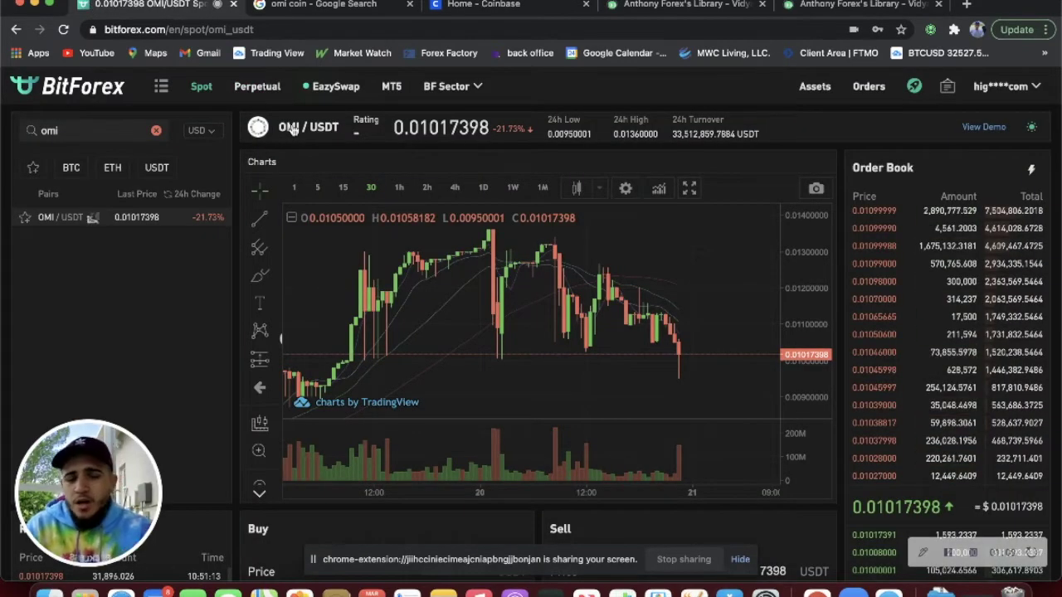
# Copy the BTC deposit address from BitForex's Assets > Deposit page, then return to Coinbase.
pyautogui.click(106, 88)
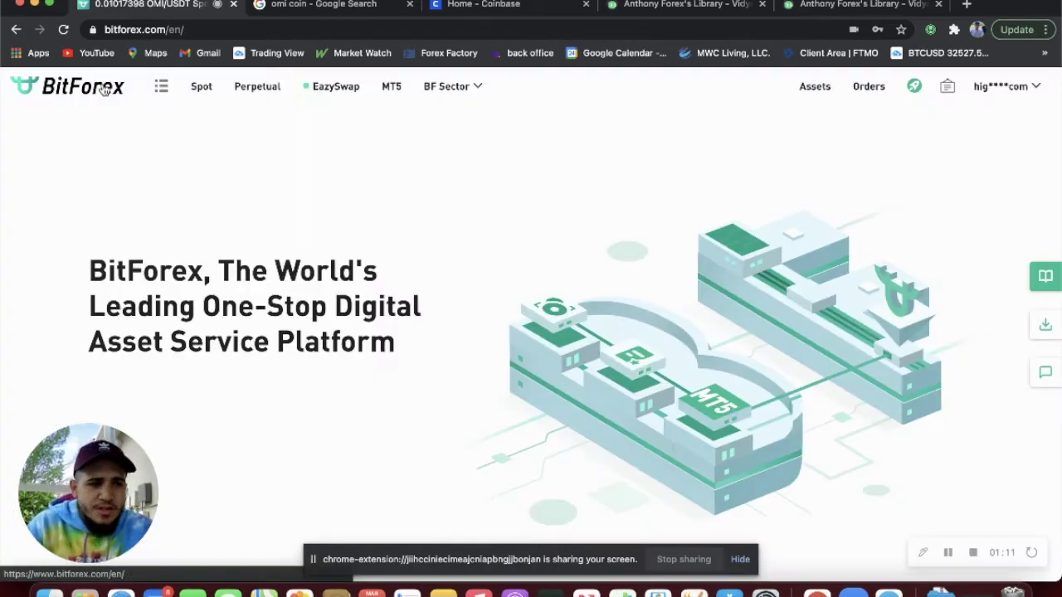
pyautogui.click(813, 87)
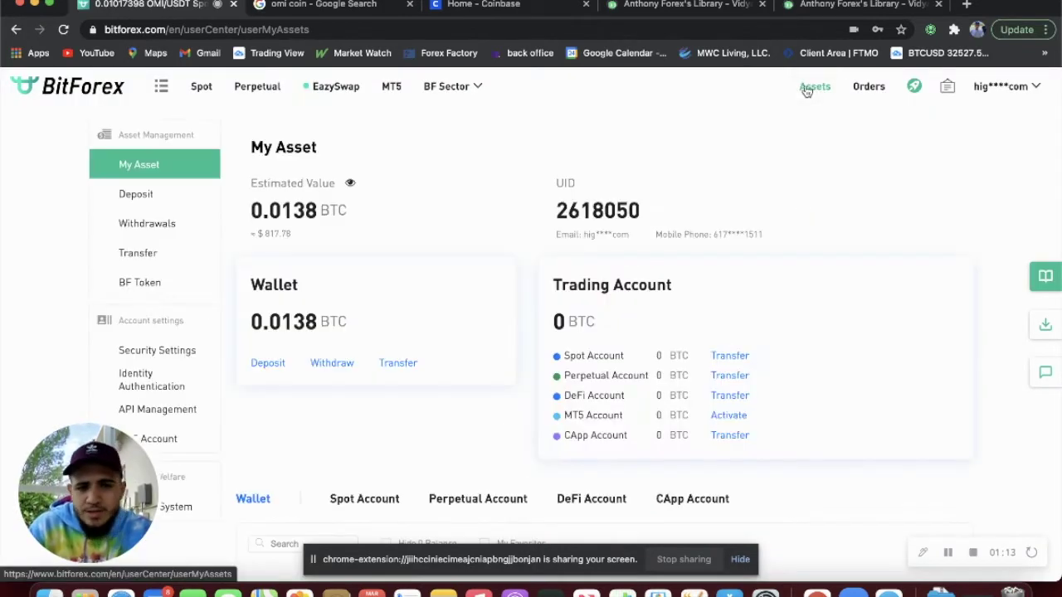
pyautogui.click(150, 201)
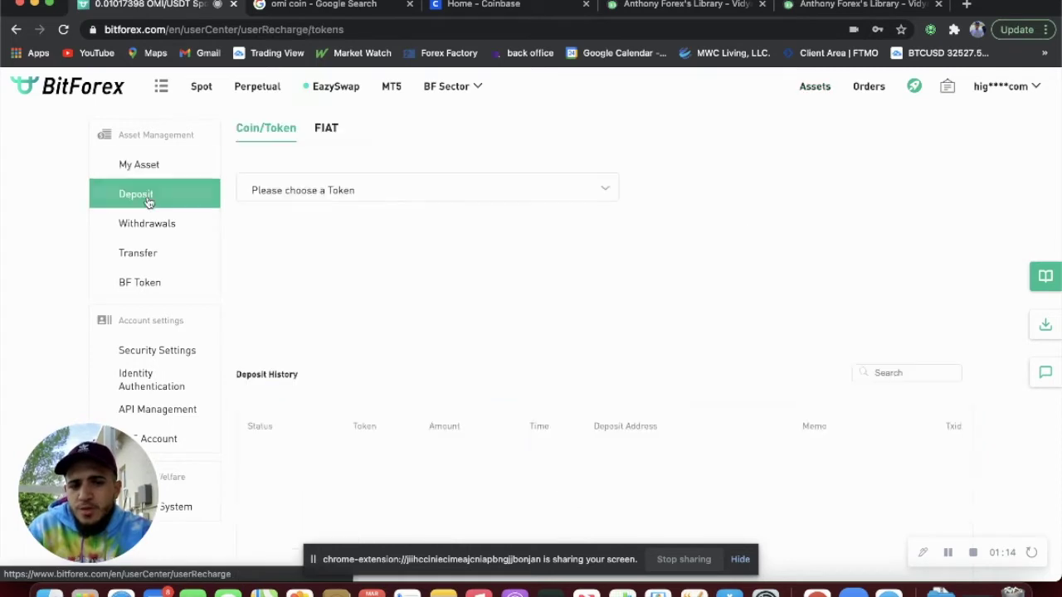
pyautogui.click(304, 199)
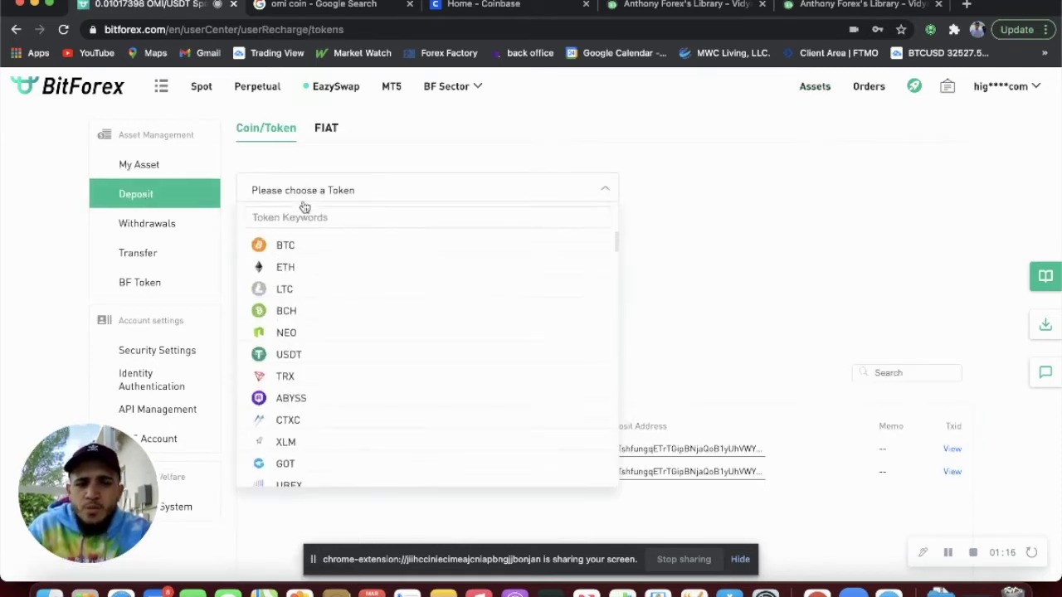
pyautogui.click(304, 247)
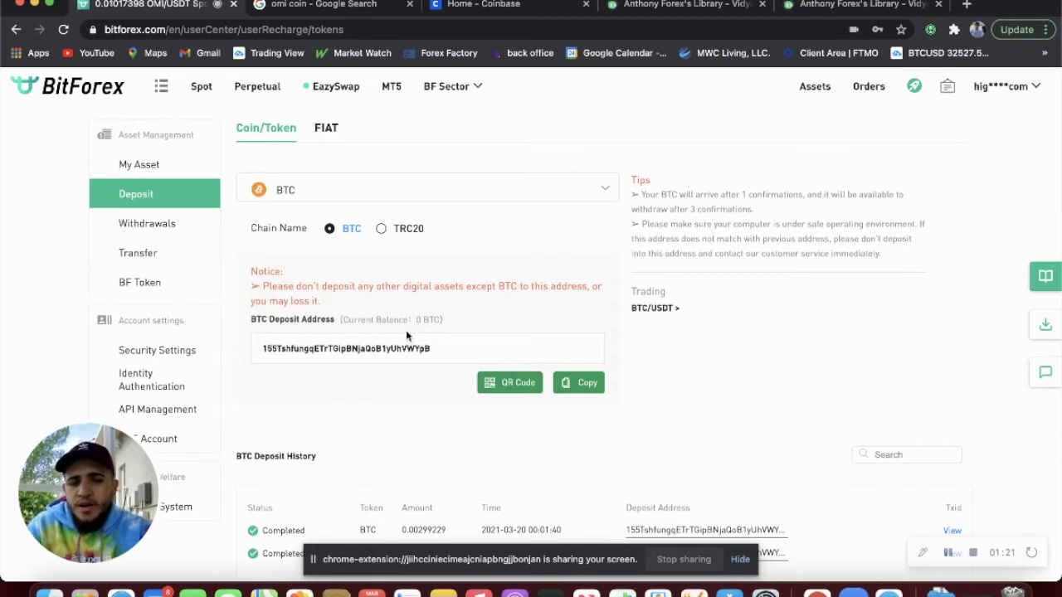
pyautogui.click(570, 382)
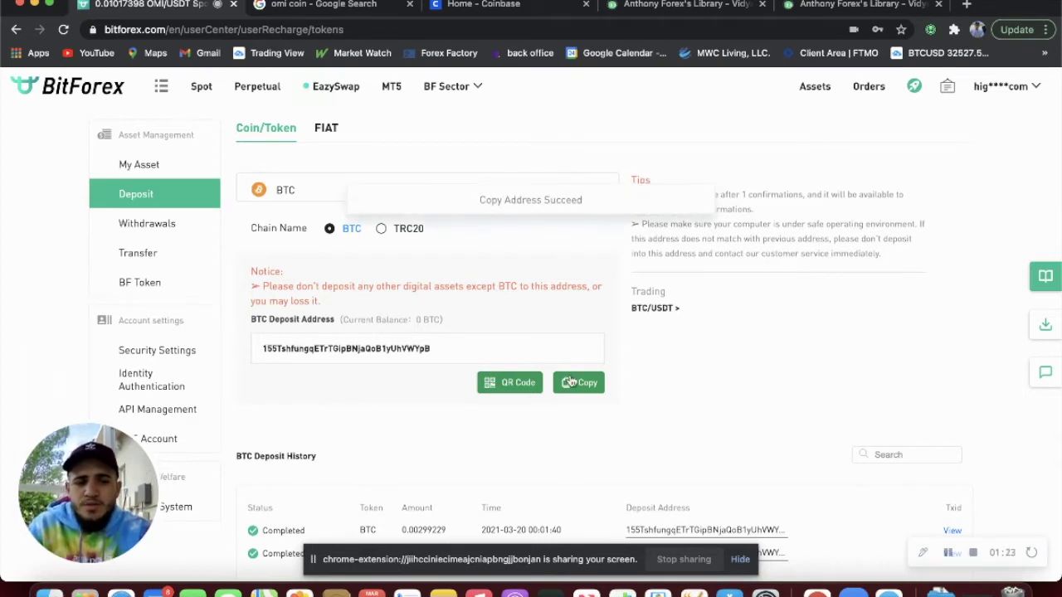
pyautogui.click(523, 5)
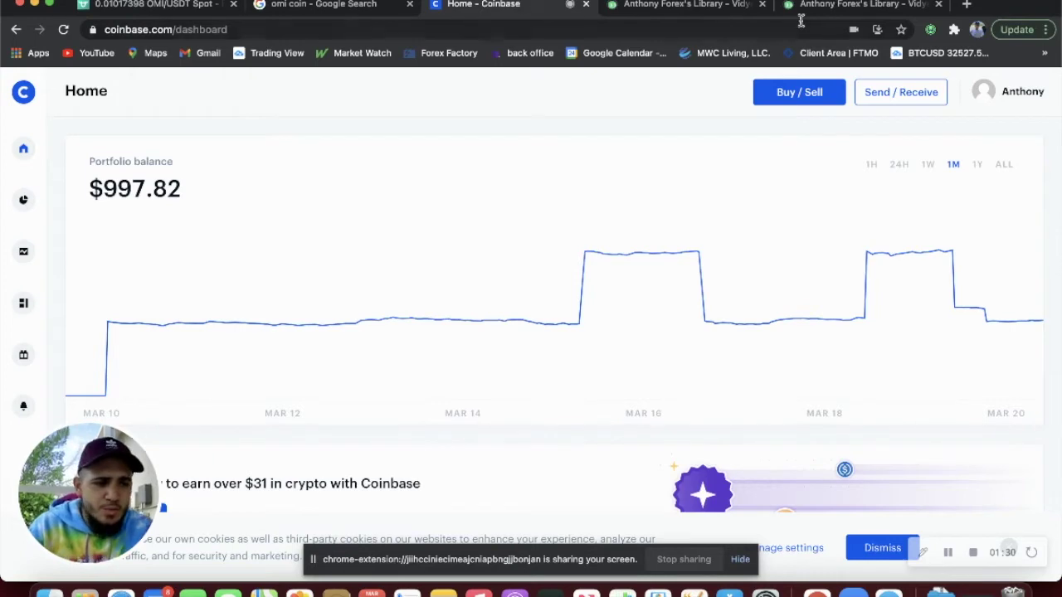
# Start a Coinbase send of the entire Bitcoin balance to the pasted BitForex deposit address.
pyautogui.click(876, 89)
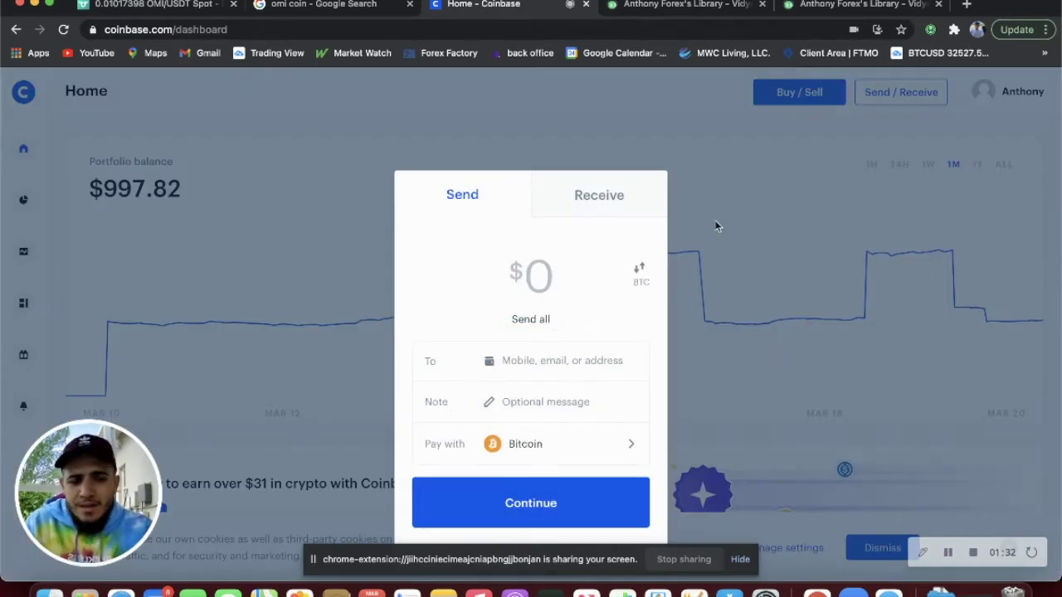
pyautogui.click(543, 326)
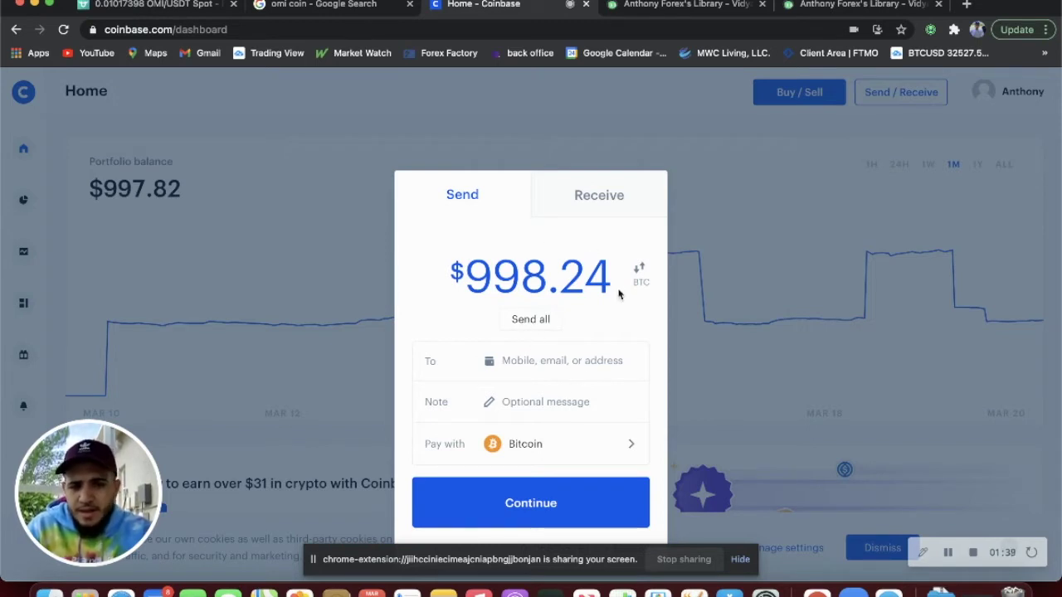
pyautogui.click(575, 359)
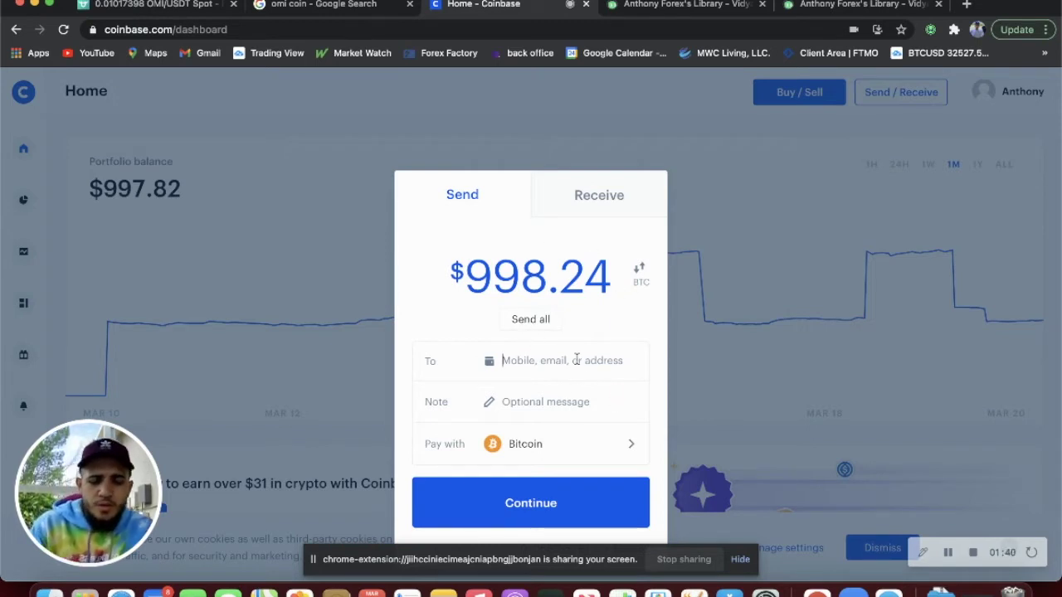
pyautogui.press('super+v')
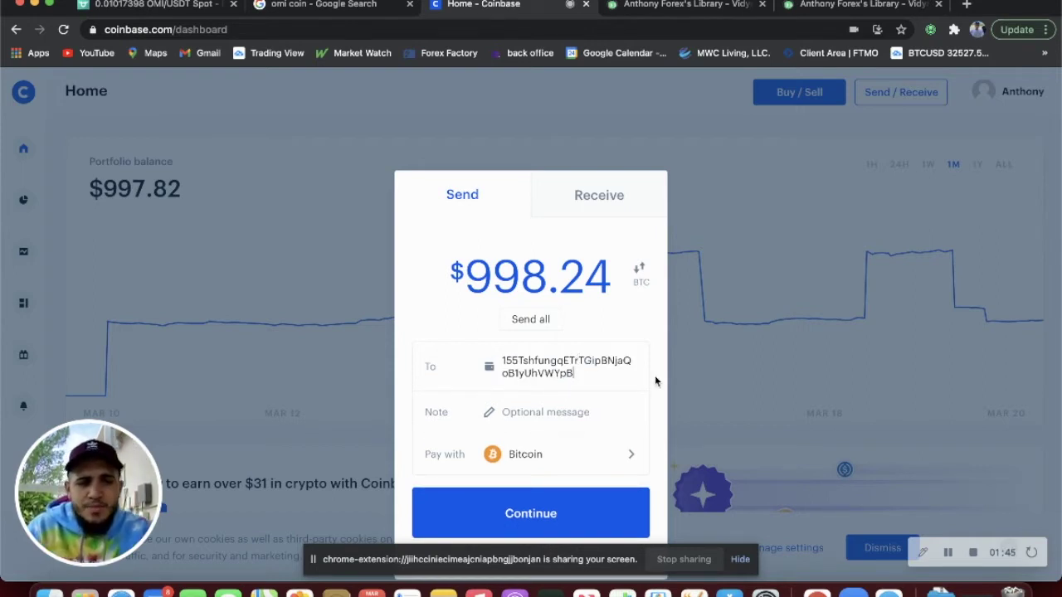
# Send the 0.01679187 BTC, confirming with the 2-step verification code.
pyautogui.click(563, 514)
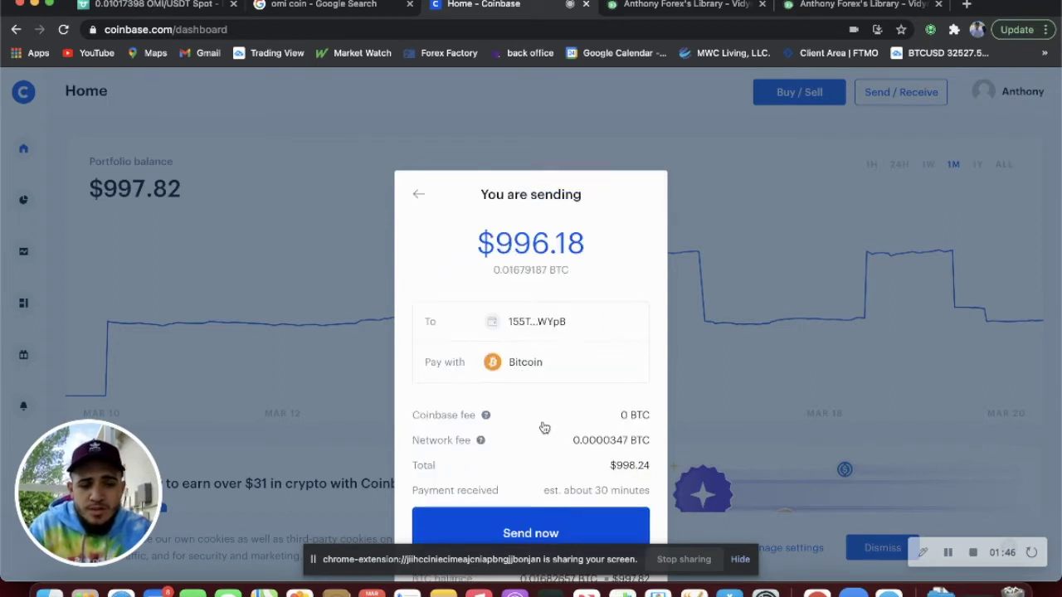
pyautogui.scroll(-1, 541, 365)
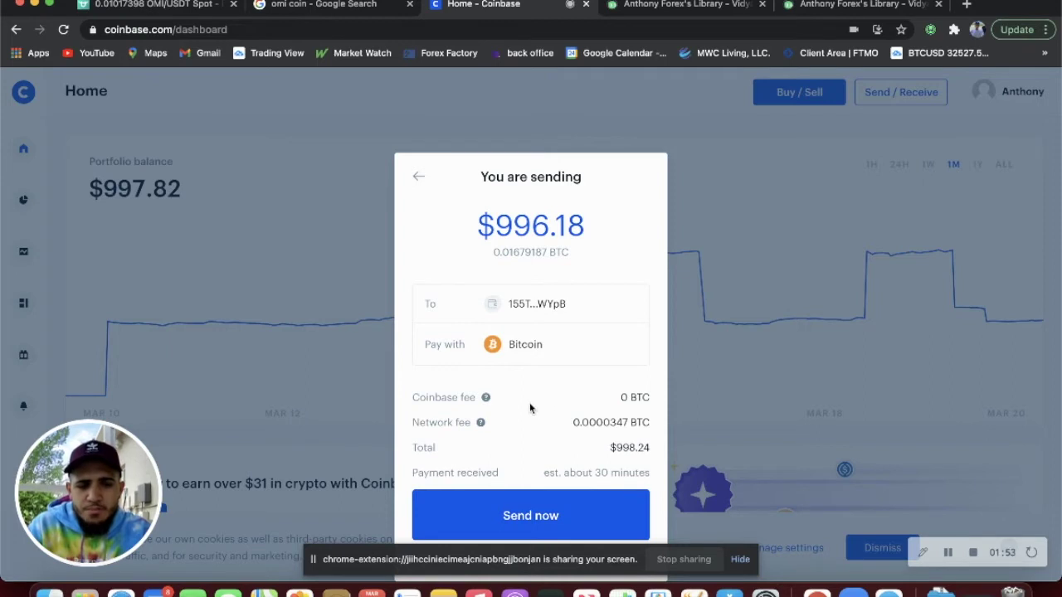
pyautogui.click(528, 505)
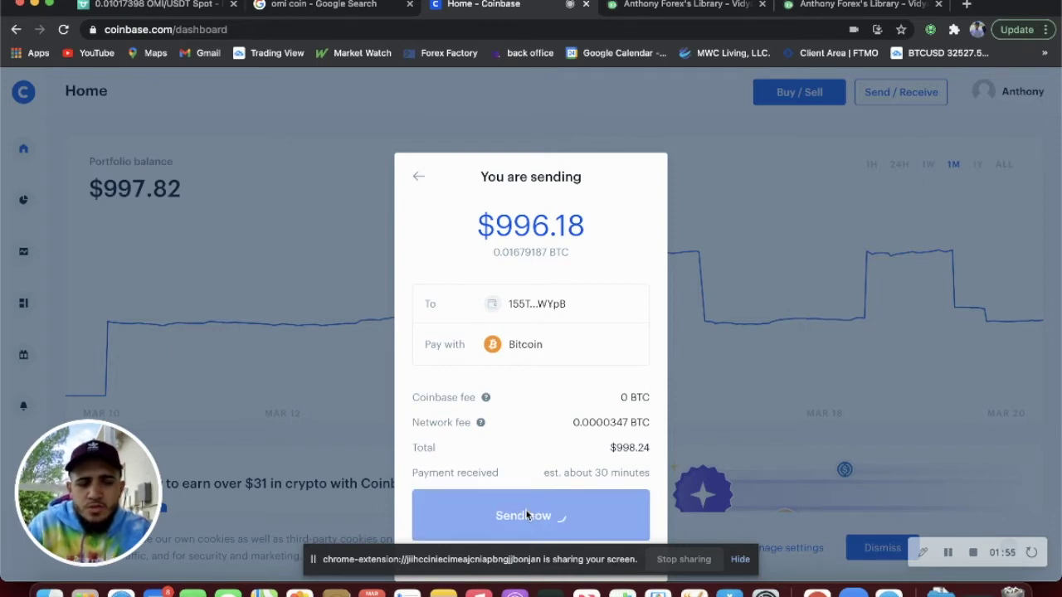
pyautogui.click(587, 336)
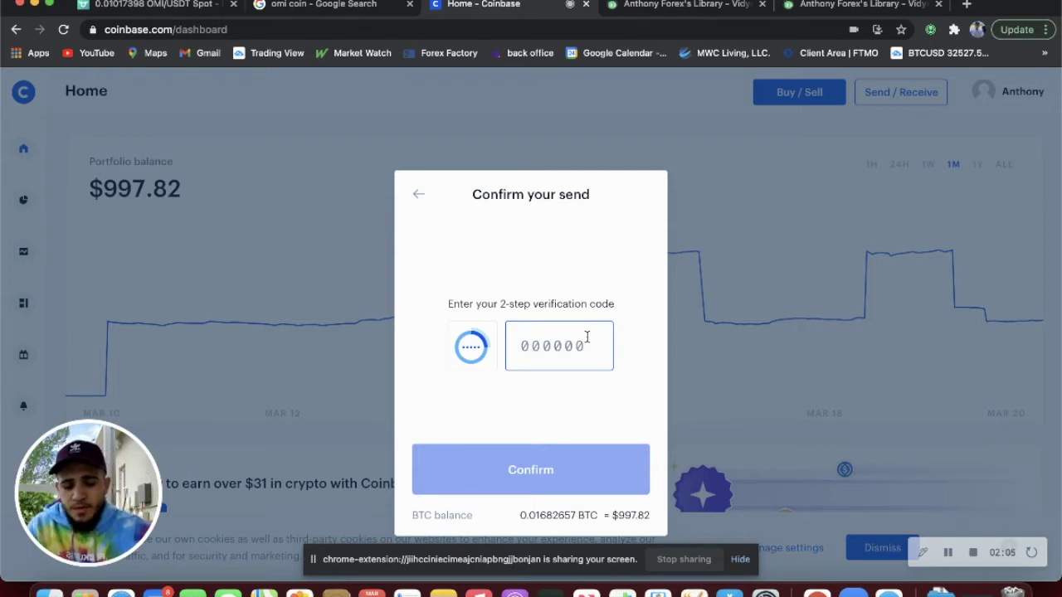
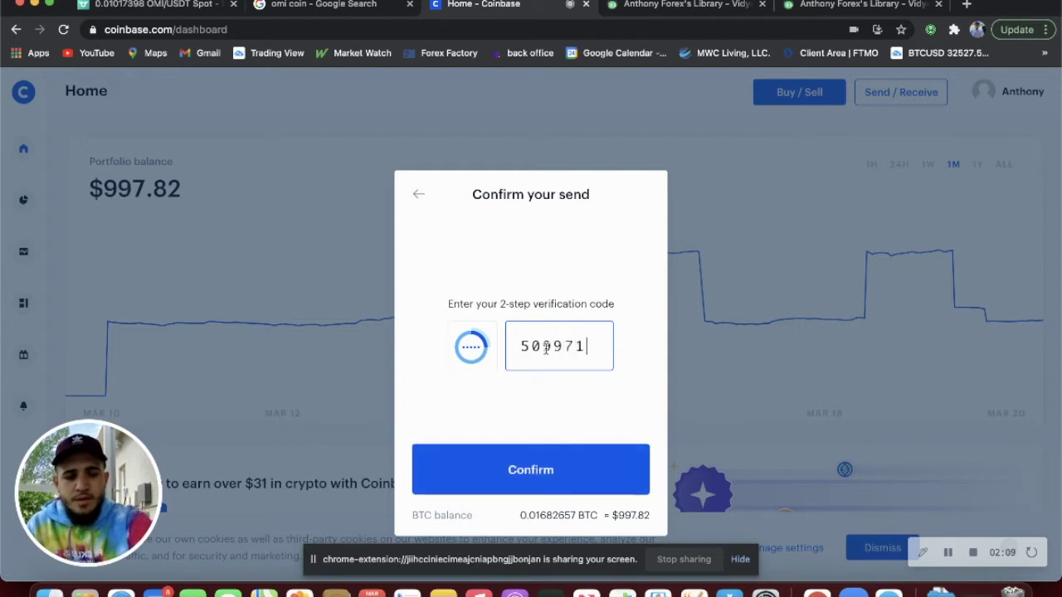
pyautogui.click(528, 489)
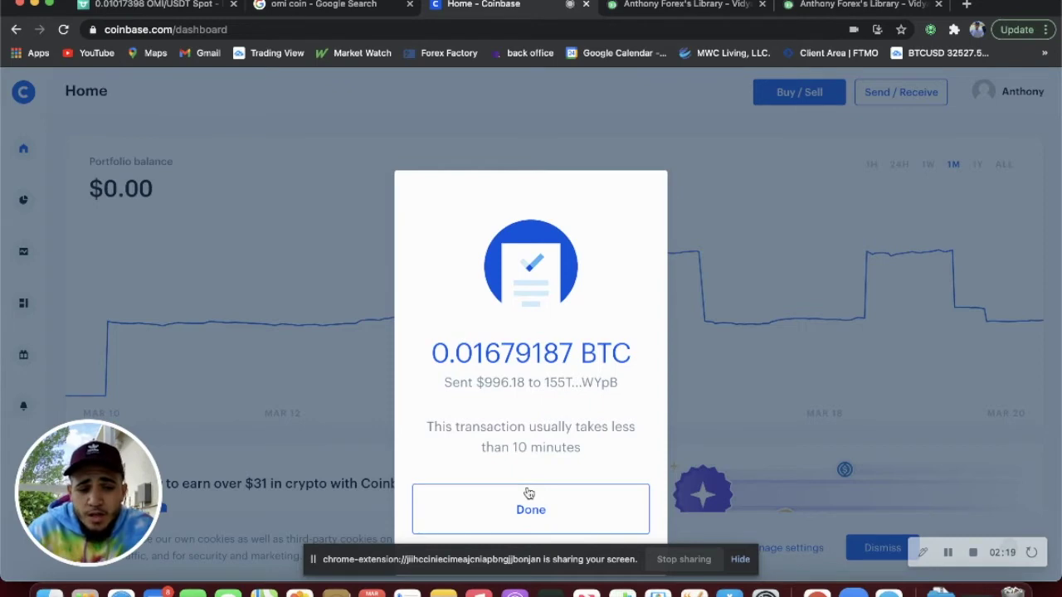
pyautogui.click(129, 7)
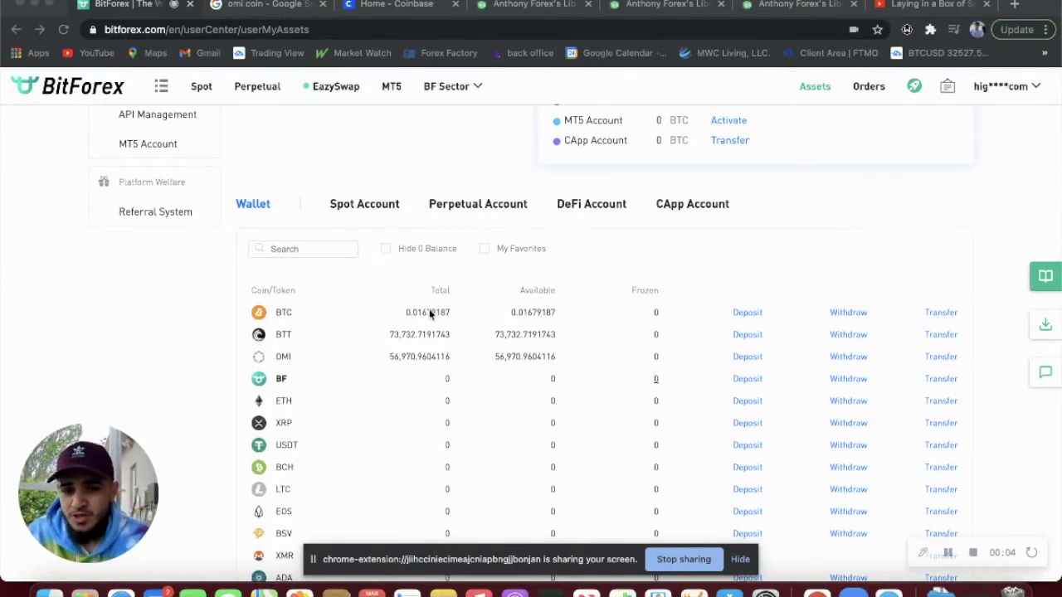
# Verify the 0.01679187 BTC total on the Assets page and bring up the Transfer form.
pyautogui.moveTo(452, 313); pyautogui.dragTo(416, 311)
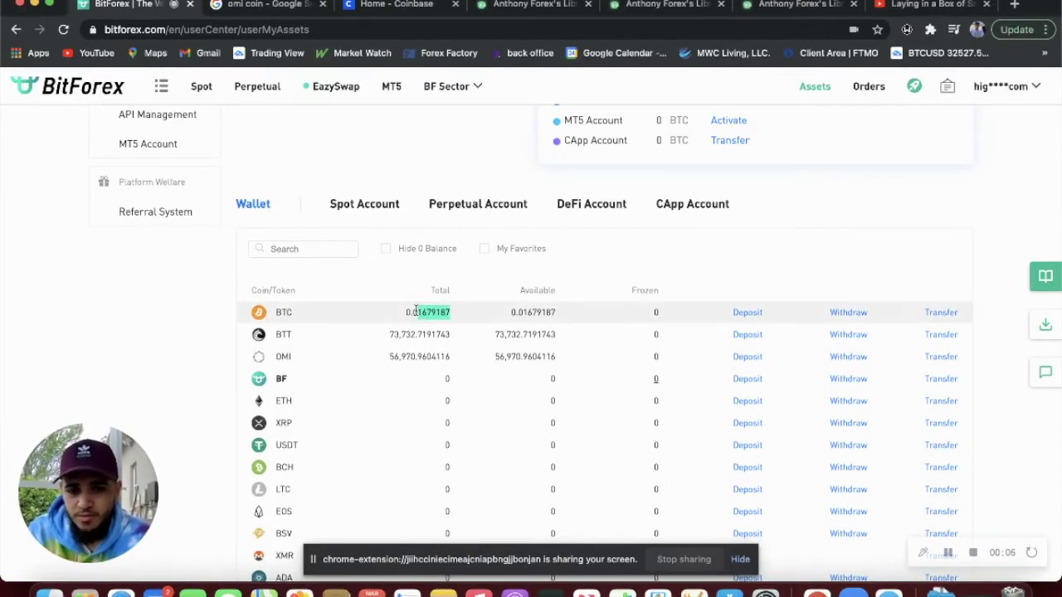
pyautogui.scroll(4, 396, 299)
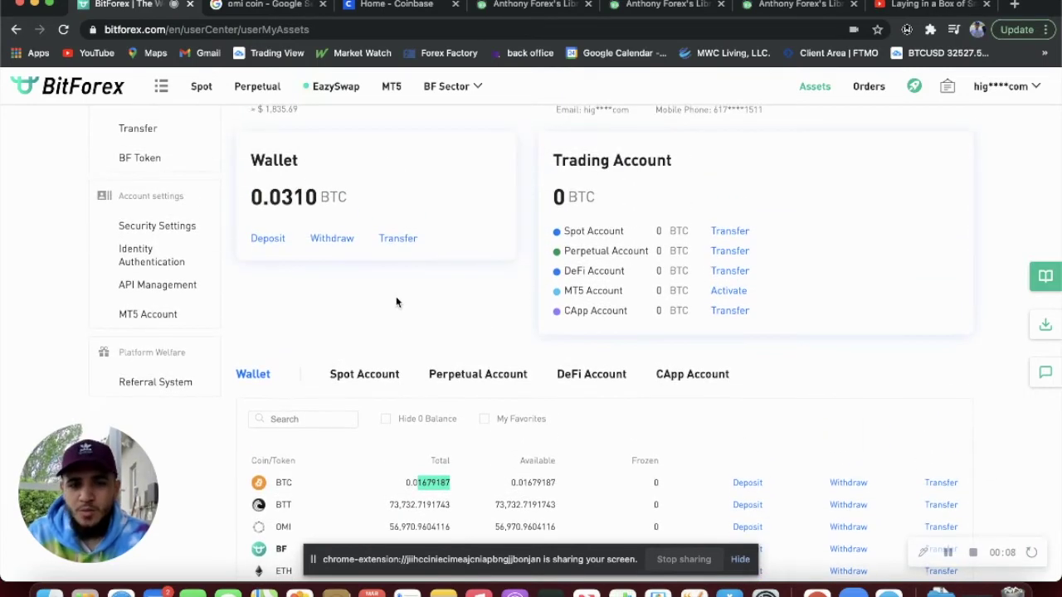
pyautogui.scroll(3, 401, 303)
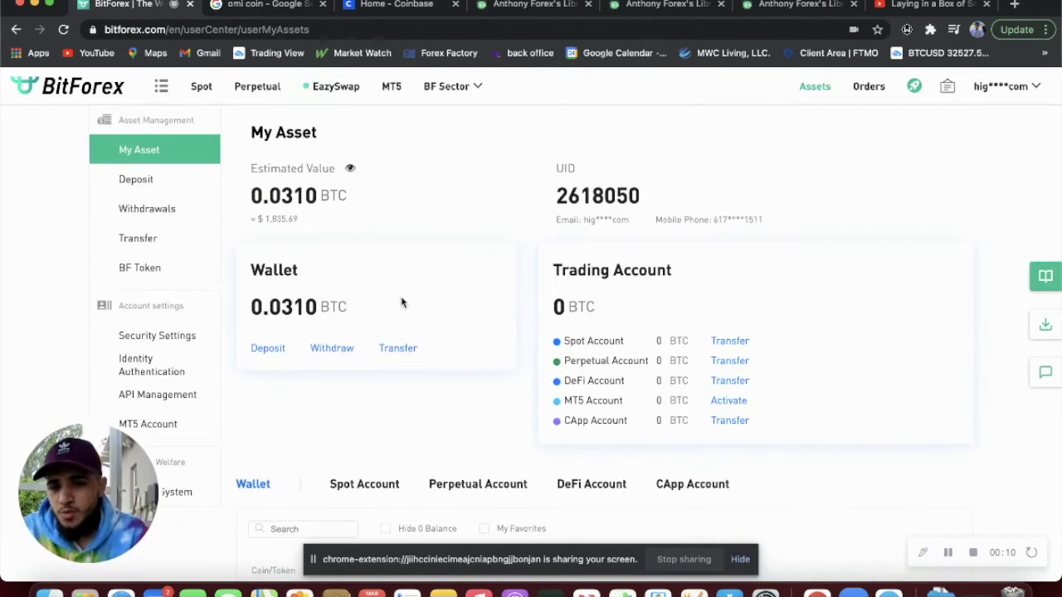
pyautogui.click(178, 263)
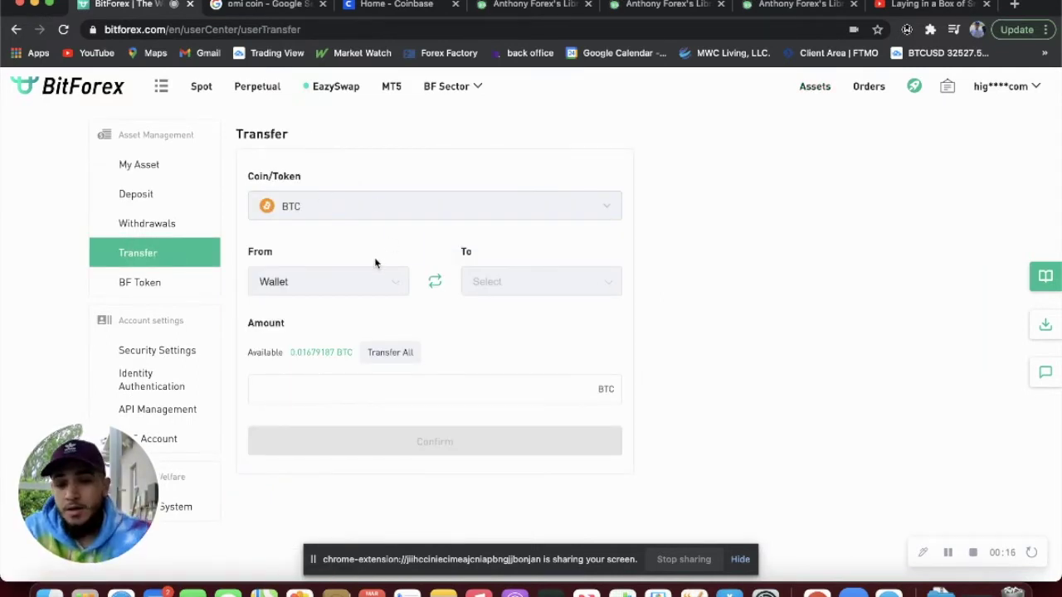
# Transfer all 0.01679187 BTC from Wallet to Spot Account, then go to Spot trading.
pyautogui.click(378, 290)
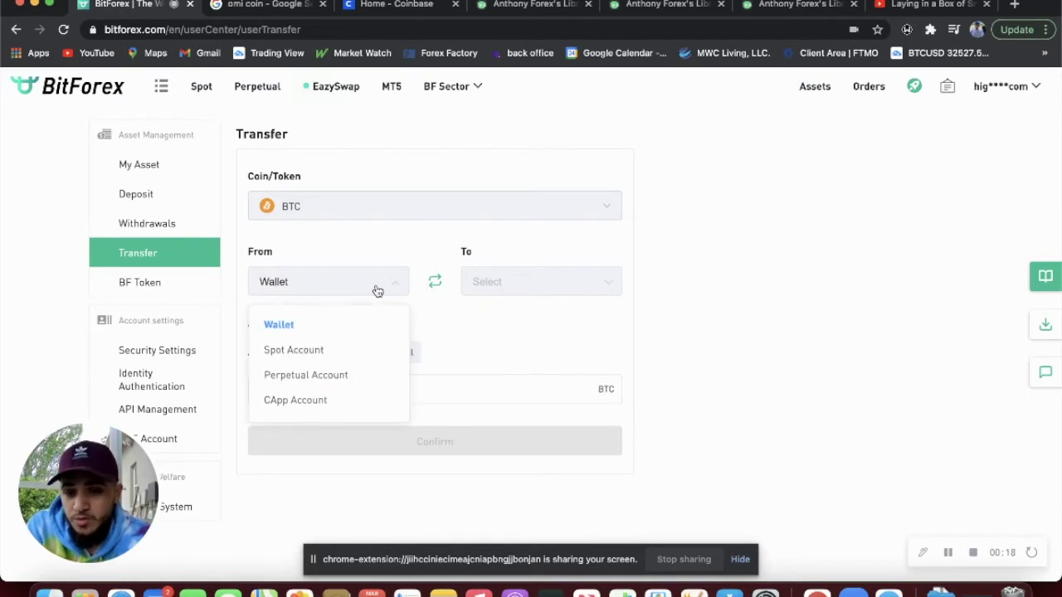
pyautogui.click(339, 323)
pyautogui.click(530, 286)
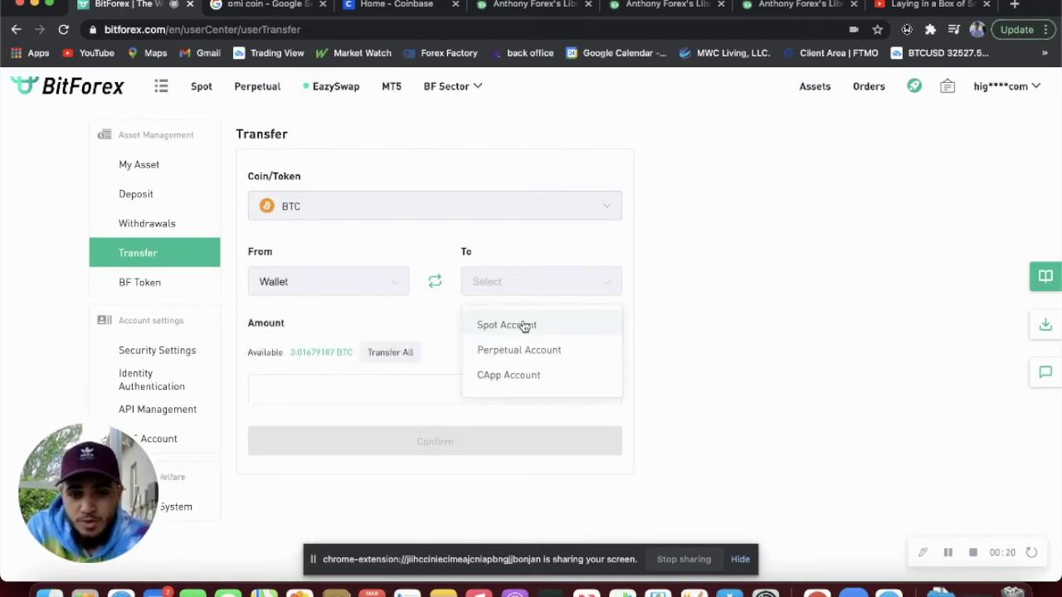
pyautogui.click(520, 334)
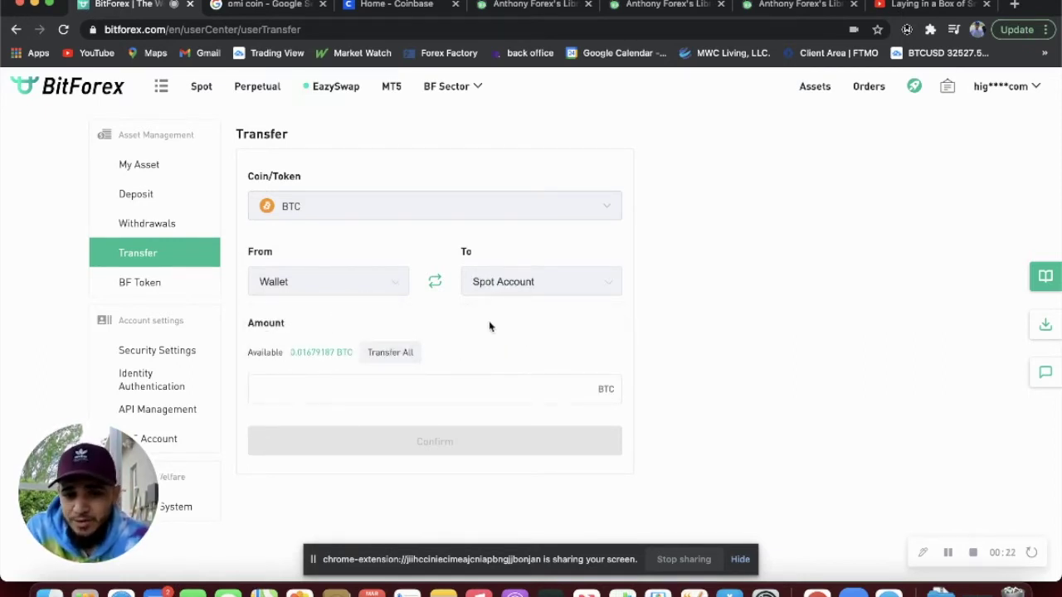
pyautogui.click(384, 360)
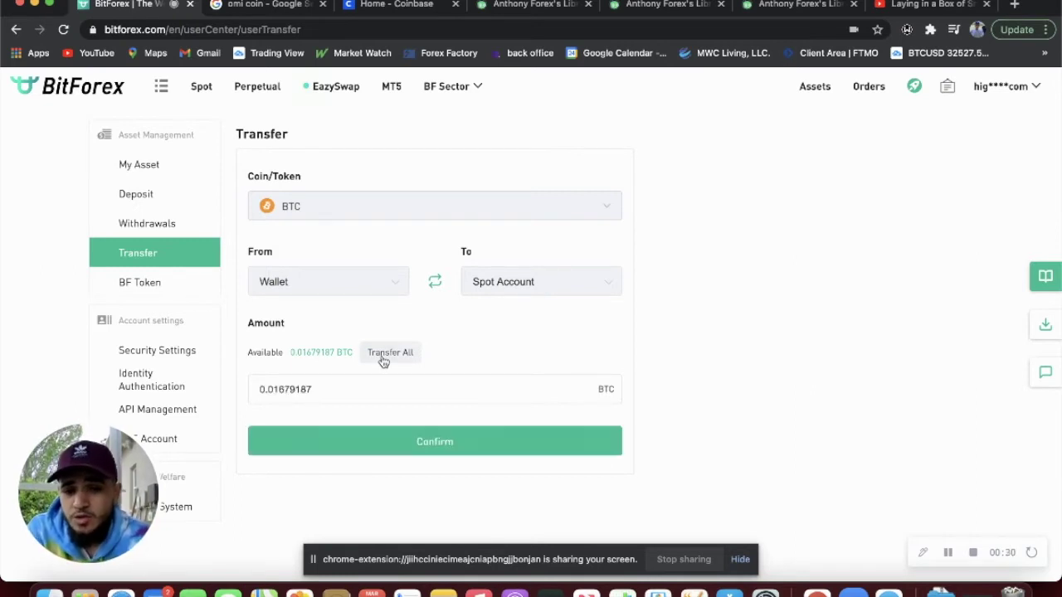
pyautogui.click(389, 442)
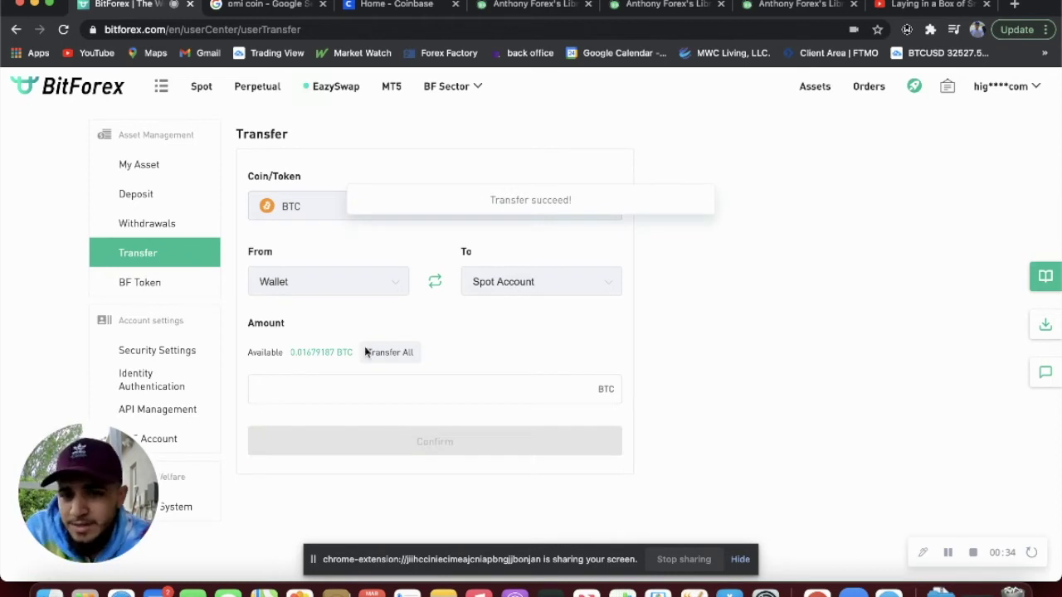
pyautogui.click(201, 98)
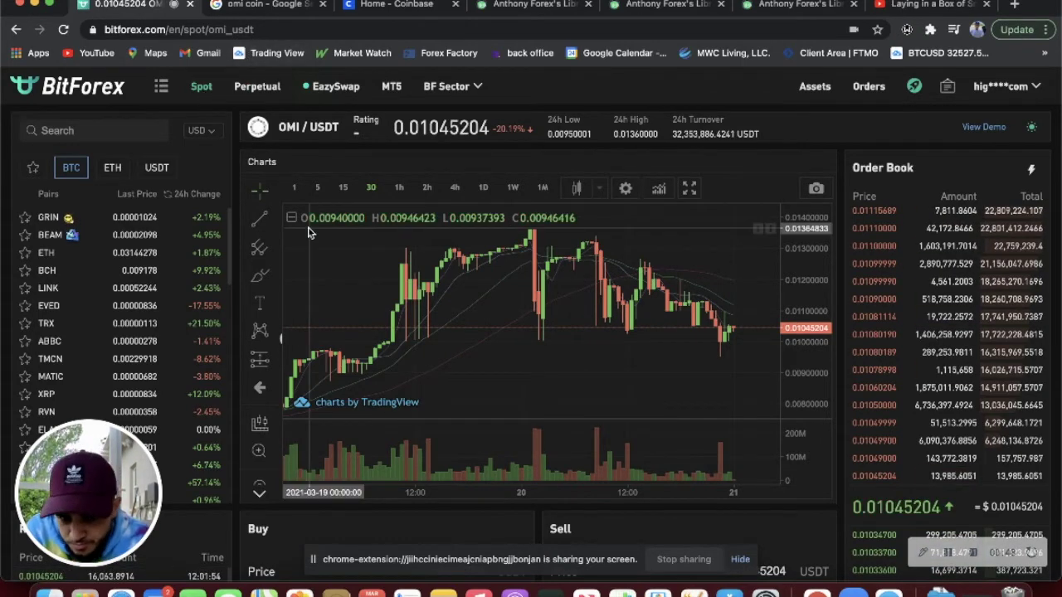
# Open the BTC/USDT market and fill the Sell form at 100%: 0.0167 BTC for 988.03 USDT.
pyautogui.click(64, 129)
pyautogui.write('btc')
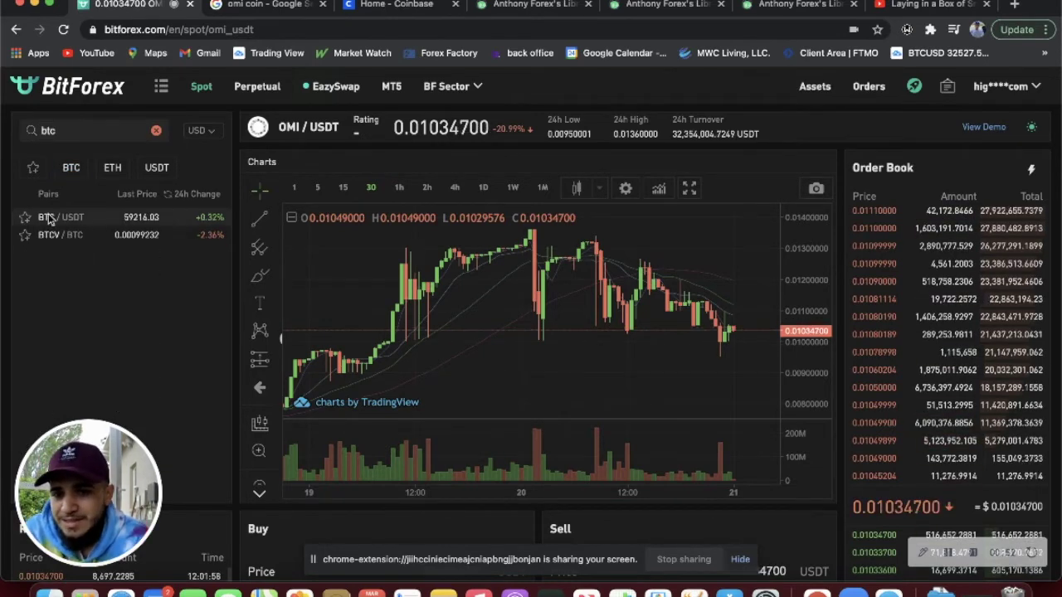
pyautogui.click(50, 217)
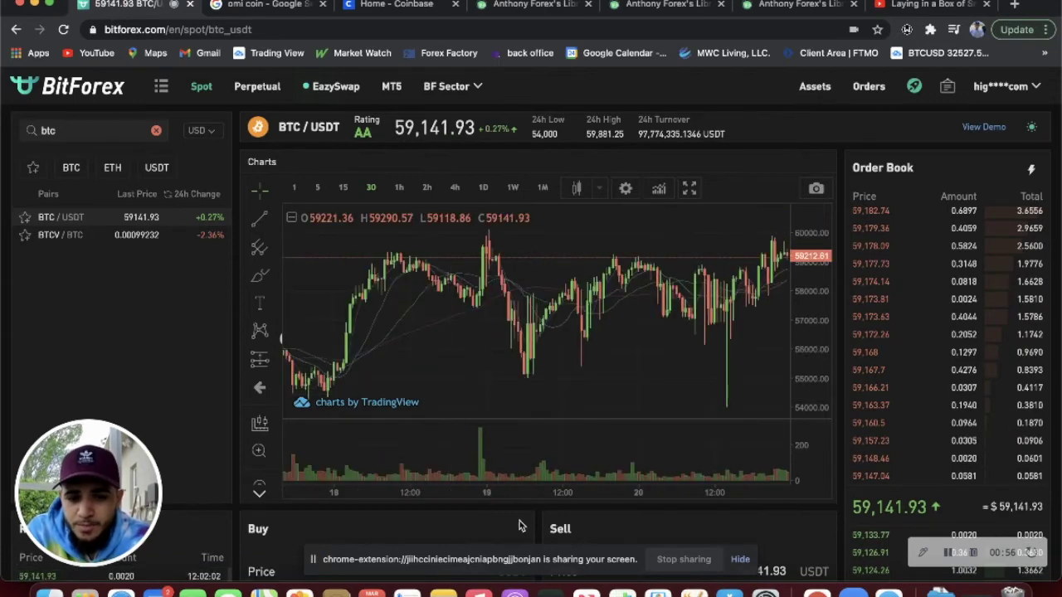
pyautogui.scroll(-5, 520, 524)
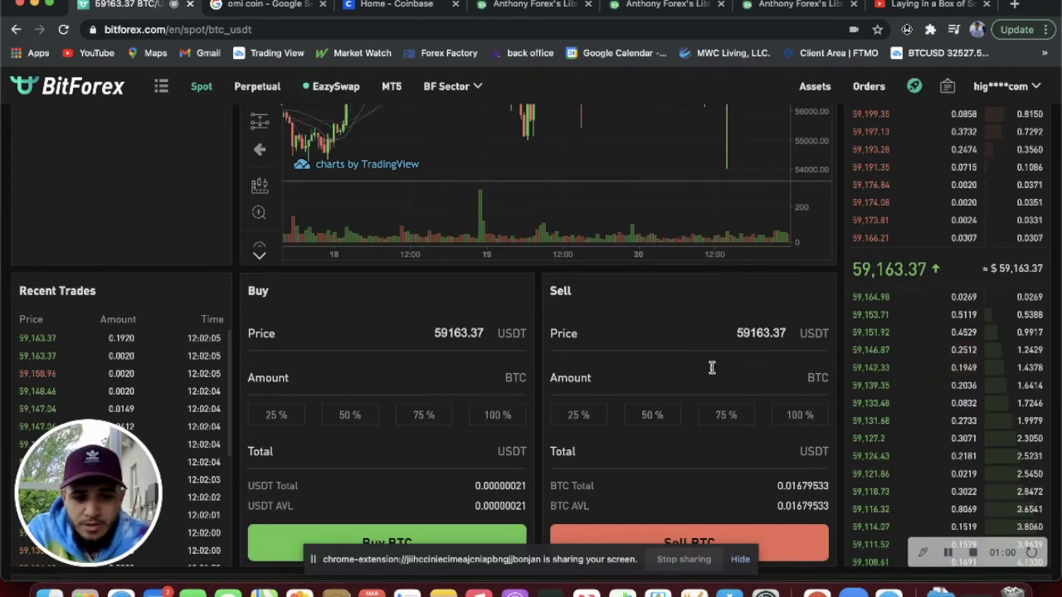
pyautogui.click(806, 417)
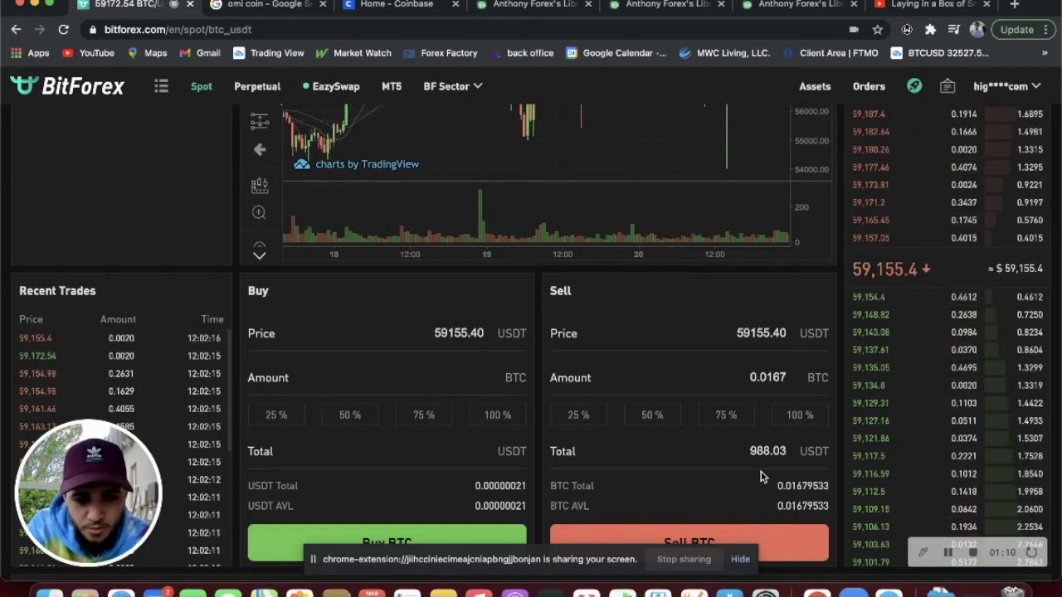
pyautogui.scroll(-2, 771, 479)
# Place the BTC sell order using the trading password and decline Chrome's save-password prompt.
pyautogui.click(753, 498)
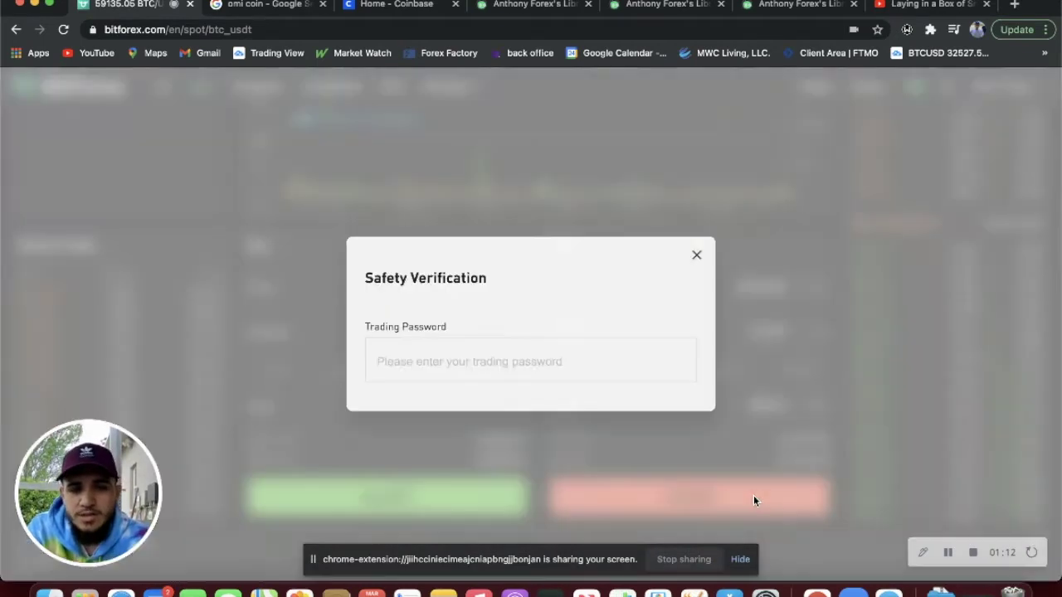
pyautogui.click(609, 374)
pyautogui.write('•')
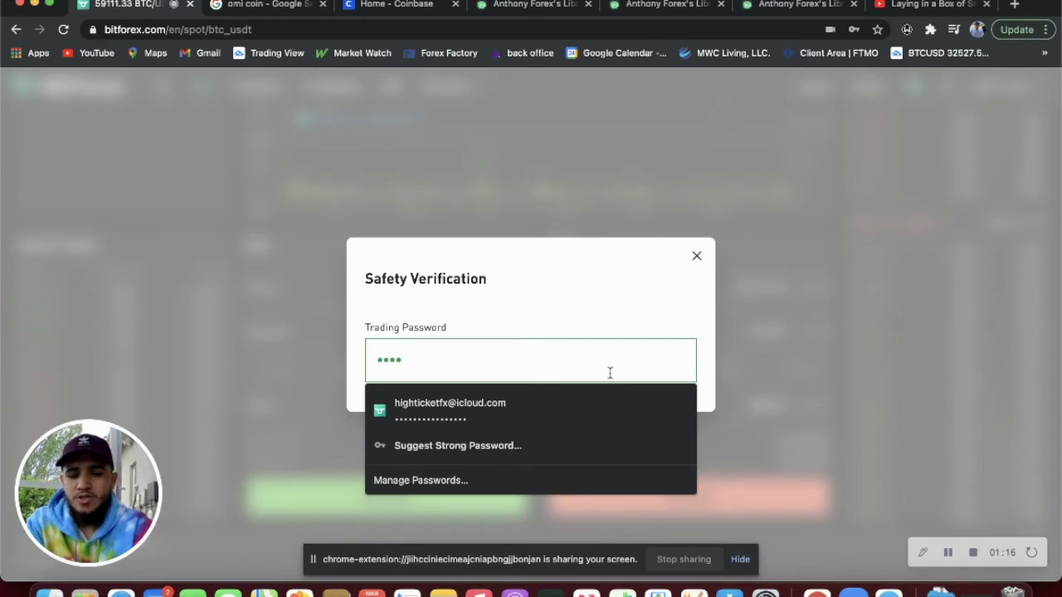
pyautogui.write('•••••')
pyautogui.press('Return')
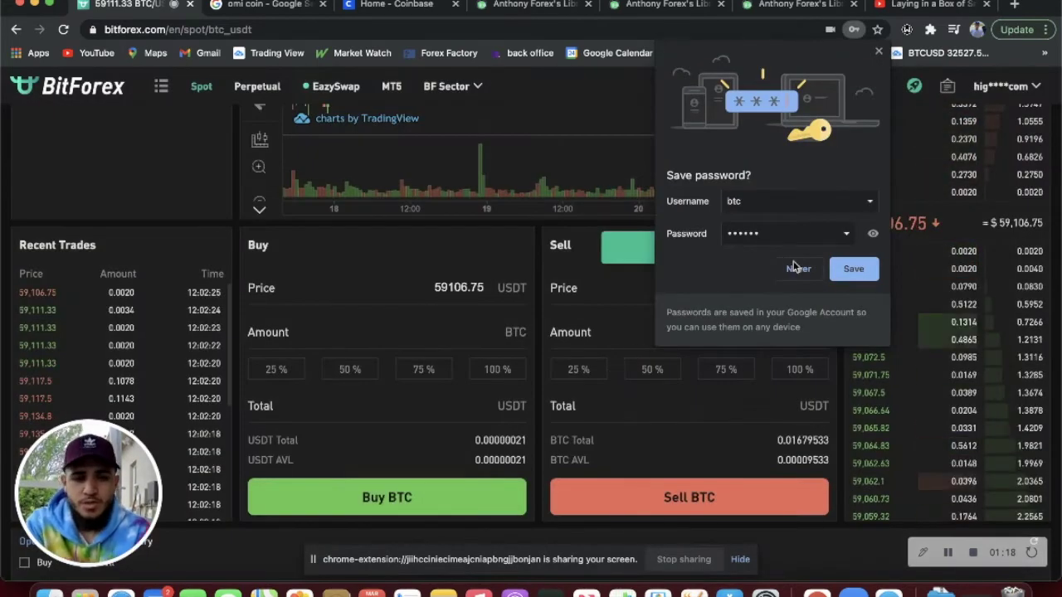
pyautogui.click(796, 267)
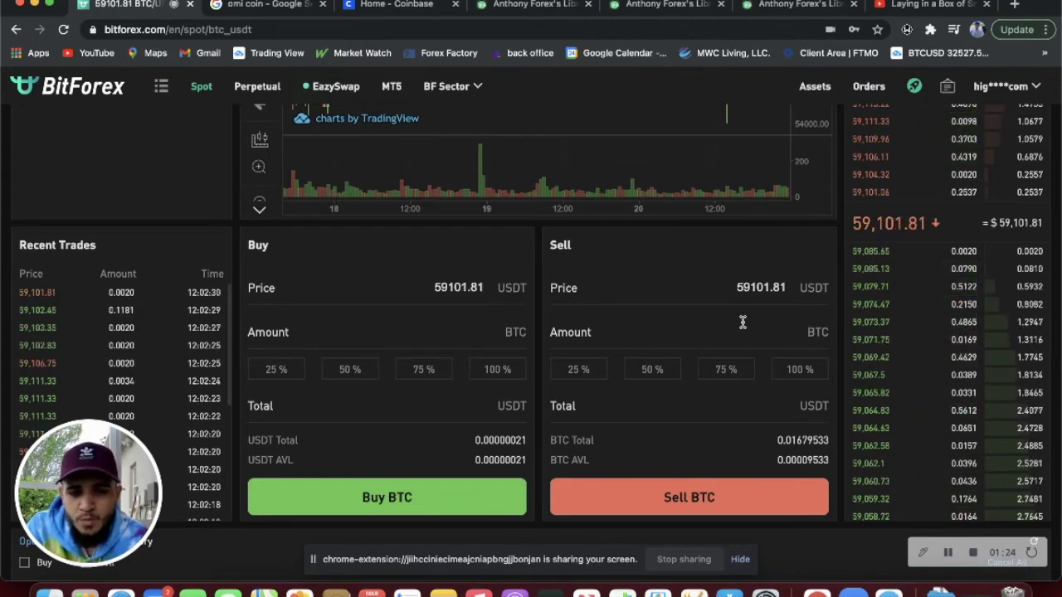
# Switch to the OMI/USDT market and set the buy amount to all available USDT.
pyautogui.scroll(2, 742, 322)
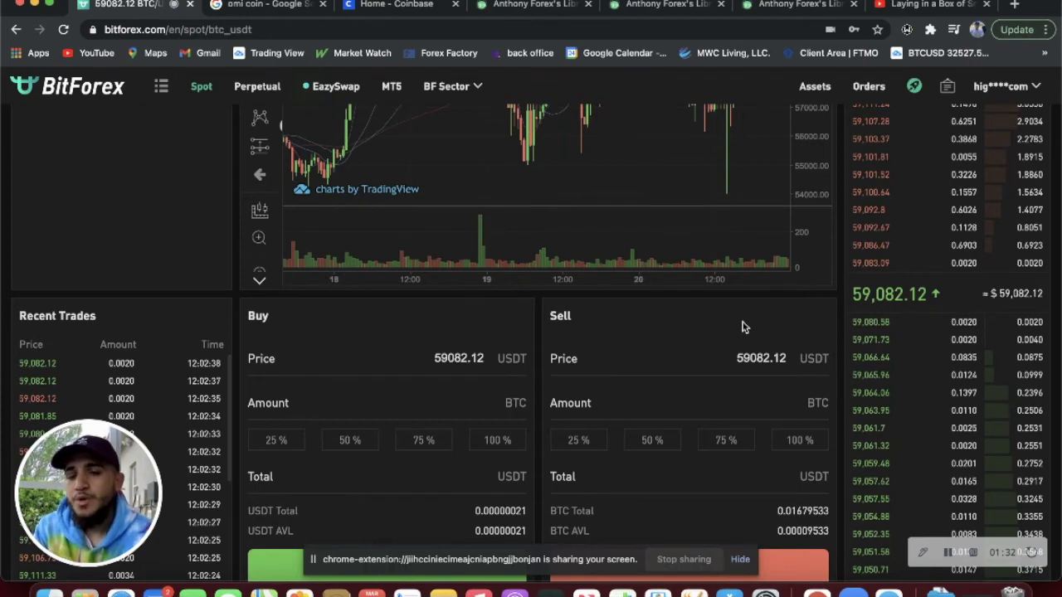
pyautogui.scroll(2, 407, 265)
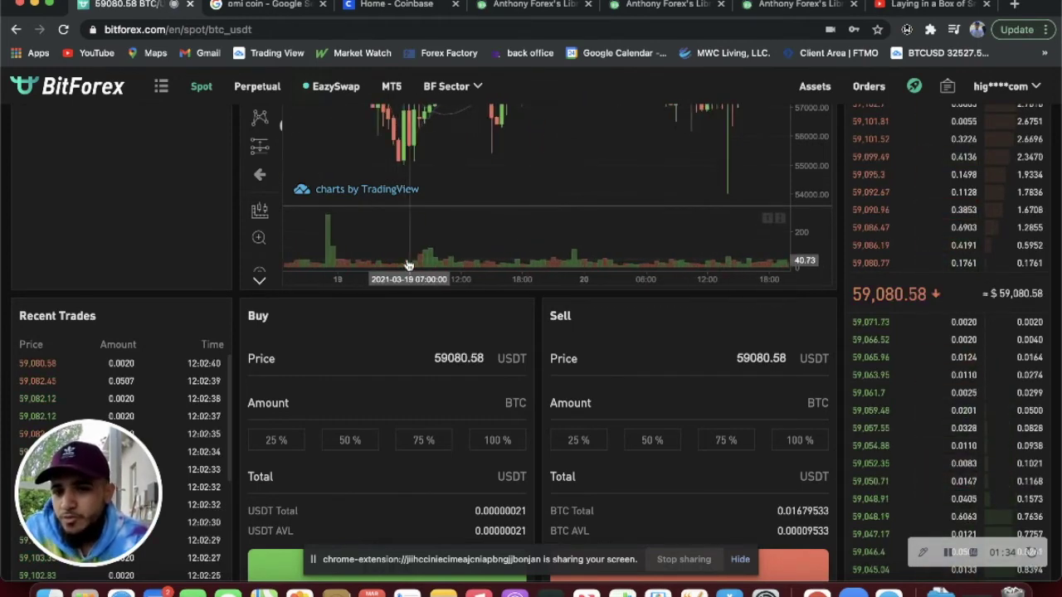
pyautogui.scroll(5, 221, 272)
pyautogui.doubleClick(96, 136)
pyautogui.write('omi')
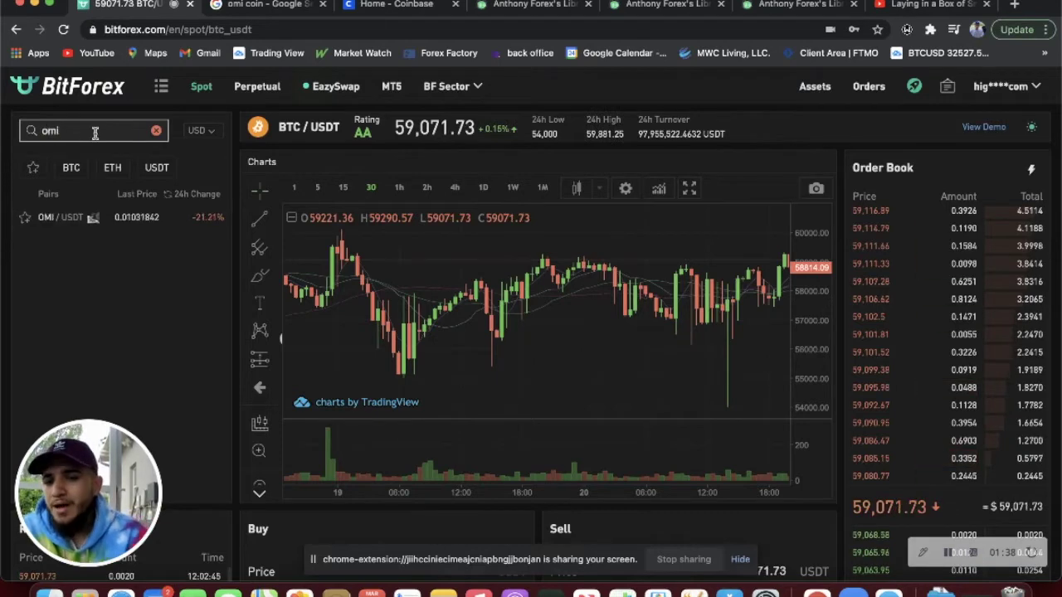
pyautogui.click(51, 218)
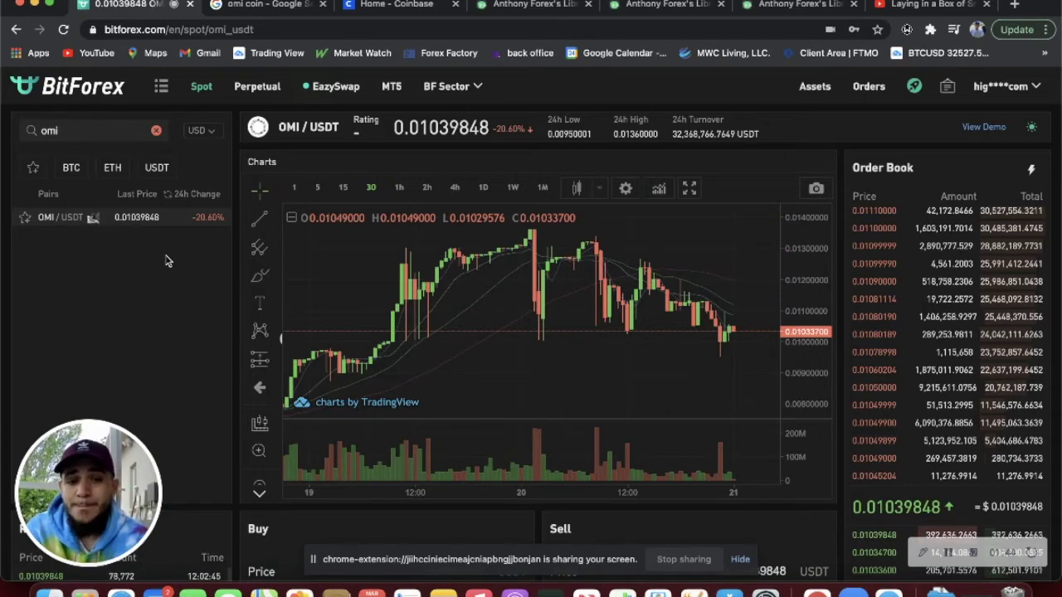
pyautogui.scroll(-5, 350, 529)
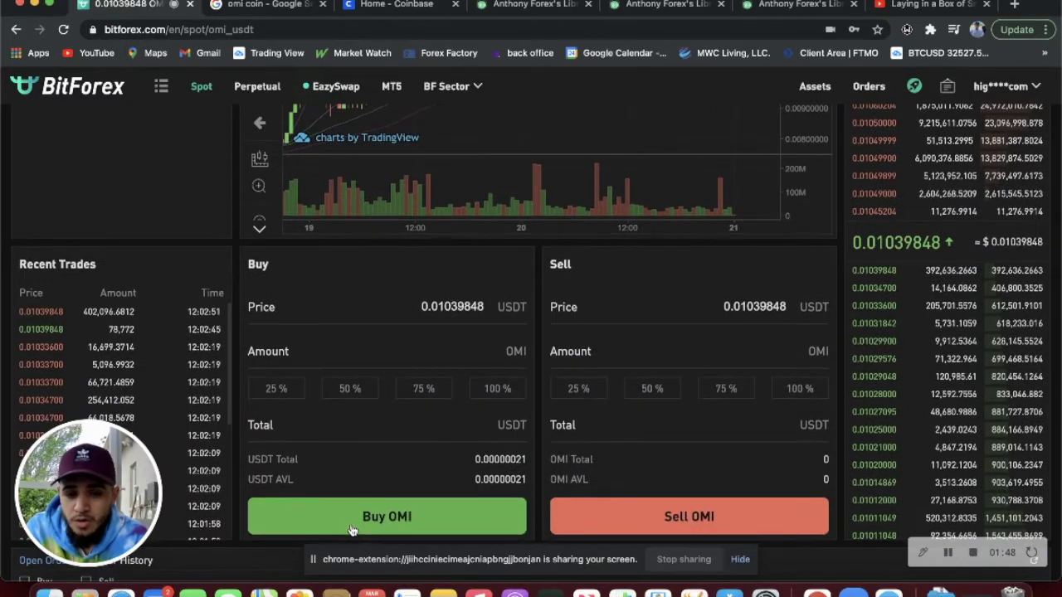
pyautogui.click(494, 390)
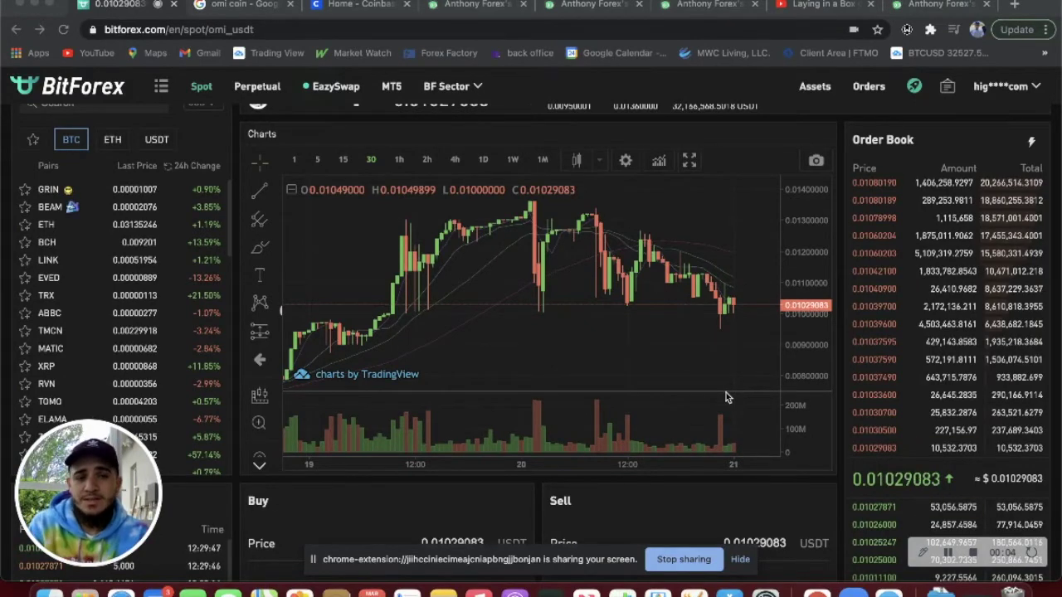
# Open OMI/USDT and fill the Buy form at 100%: 11481.2731 OMI for 118.15182966 USDT.
pyautogui.scroll(1, 130, 261)
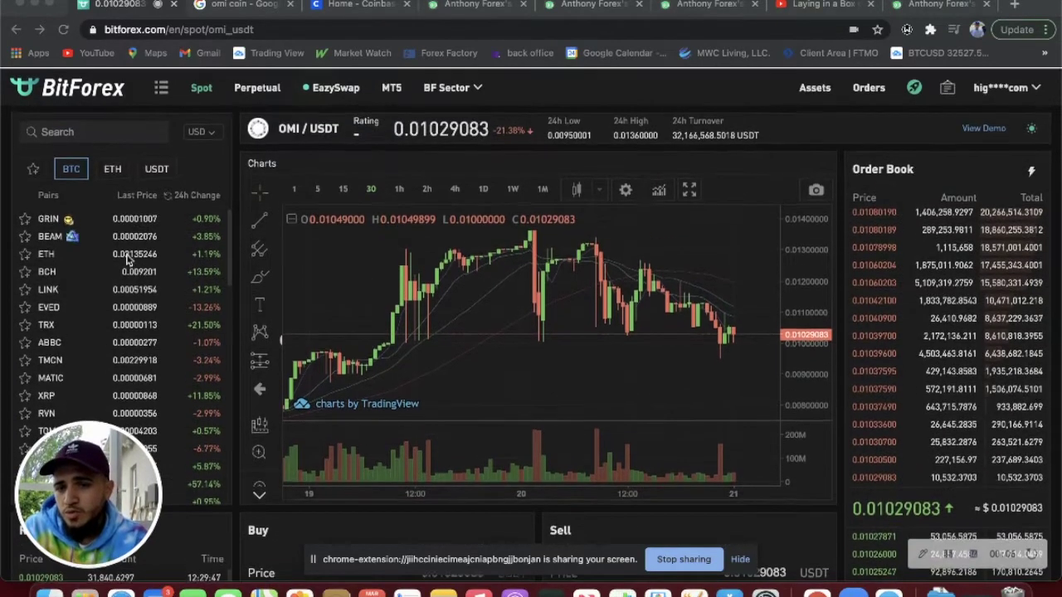
pyautogui.click(97, 130)
pyautogui.write('omi')
pyautogui.click(58, 216)
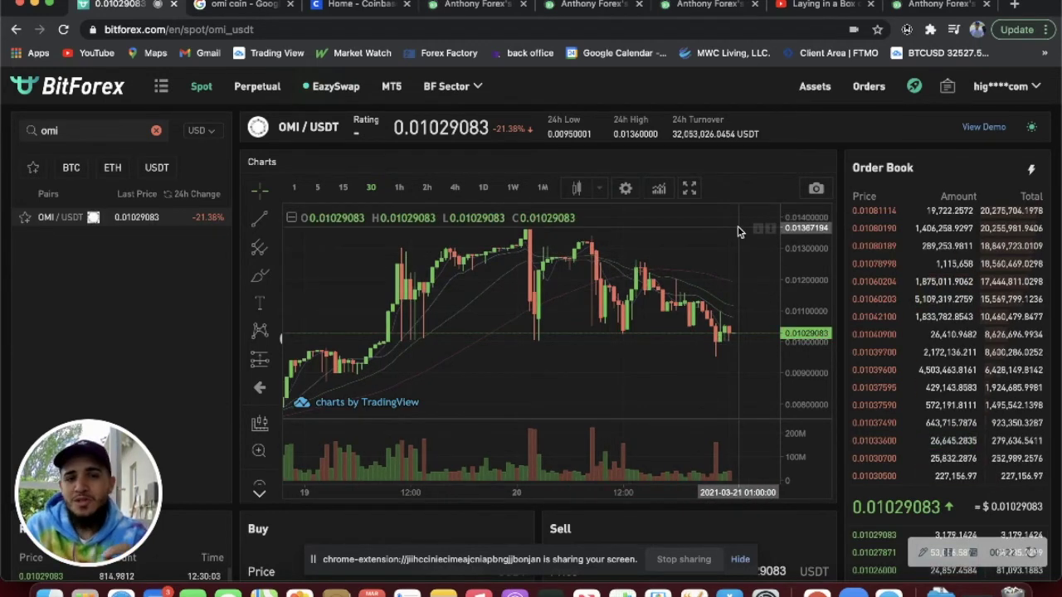
pyautogui.scroll(-3, 742, 171)
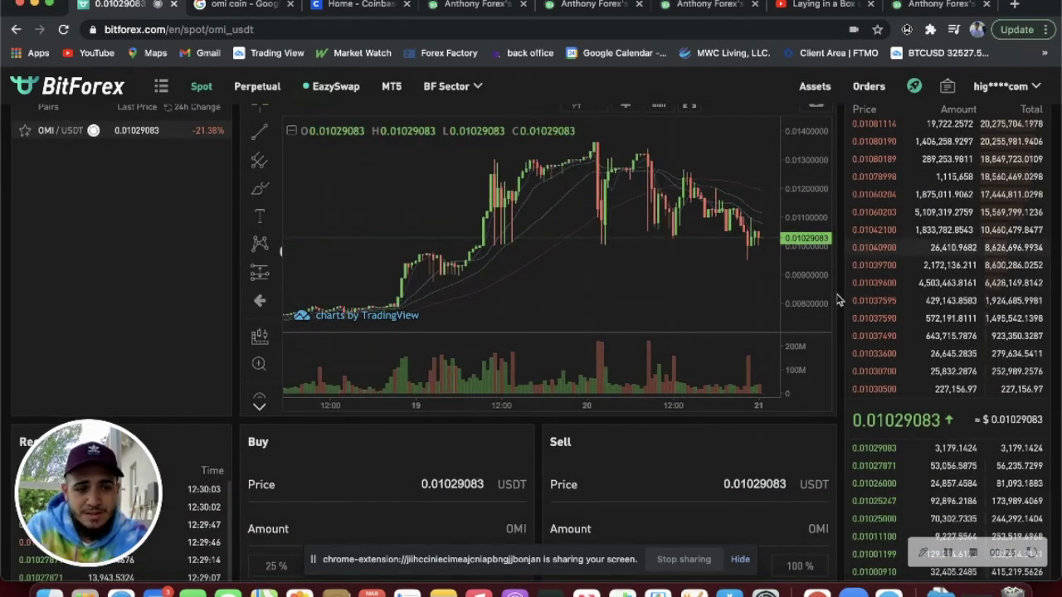
pyautogui.scroll(-2, 776, 458)
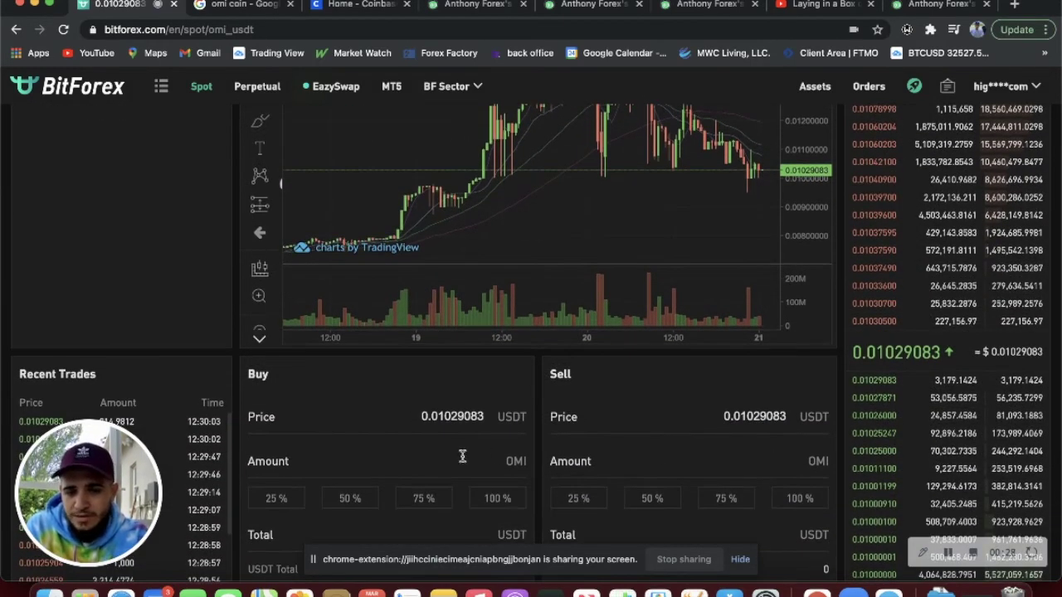
pyautogui.scroll(-1, 465, 460)
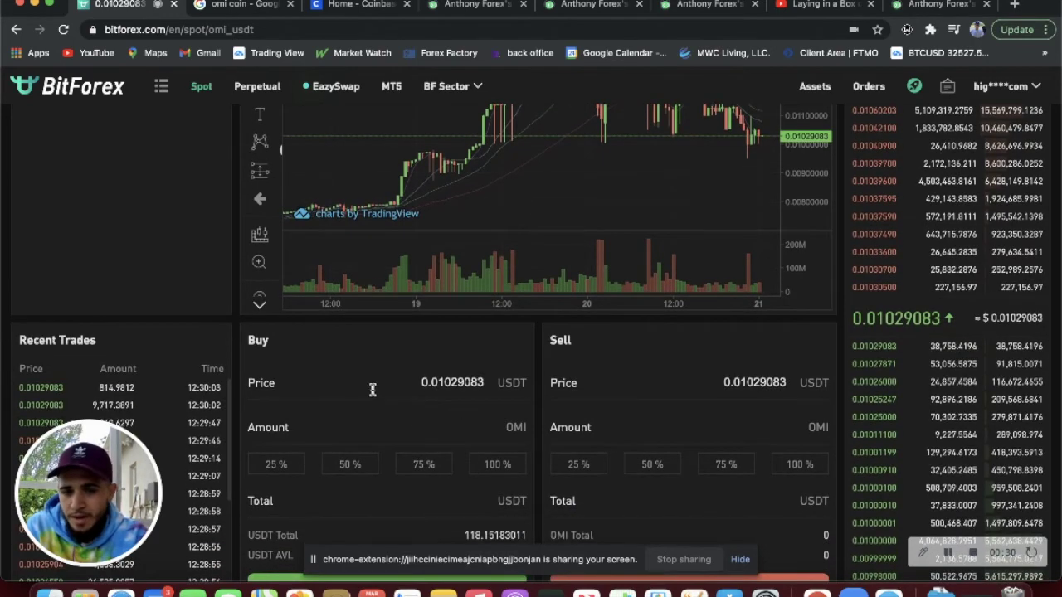
pyautogui.click(486, 464)
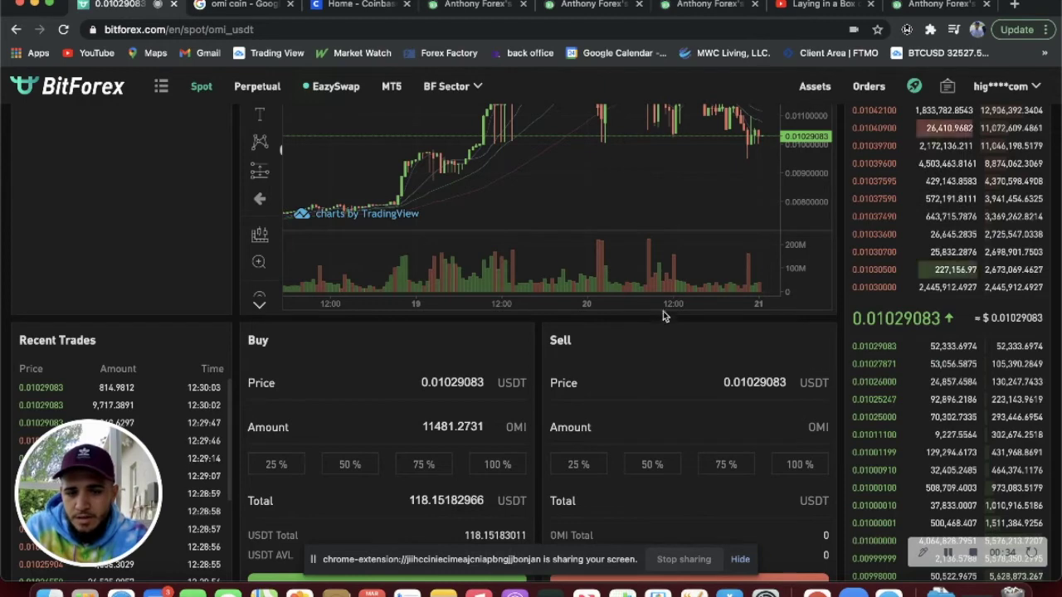
pyautogui.scroll(-2, 662, 311)
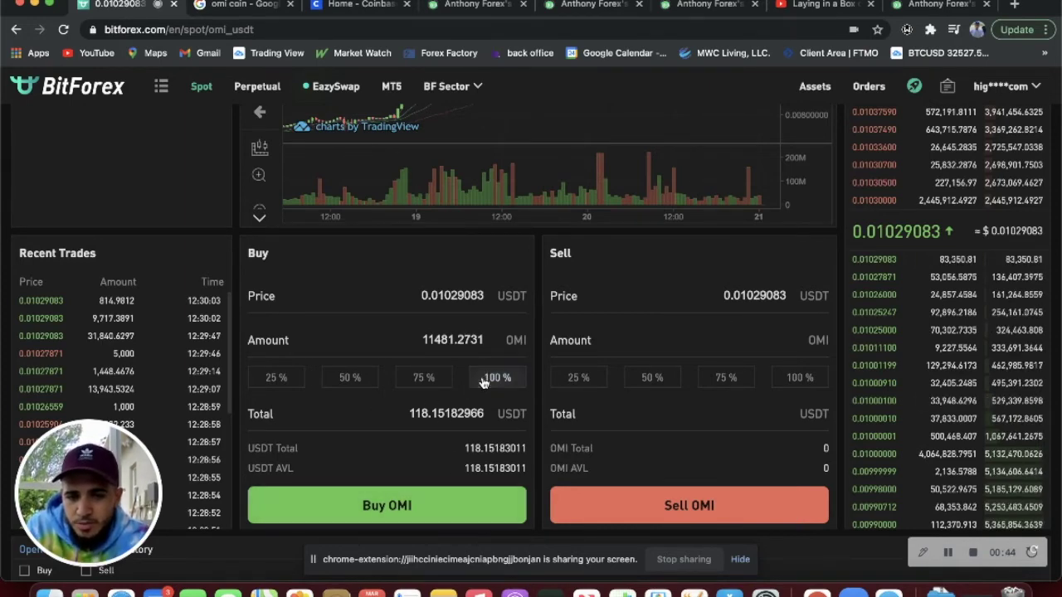
# Submit the OMI buy order, re-entering the trading password in Safety Verification.
pyautogui.click(419, 510)
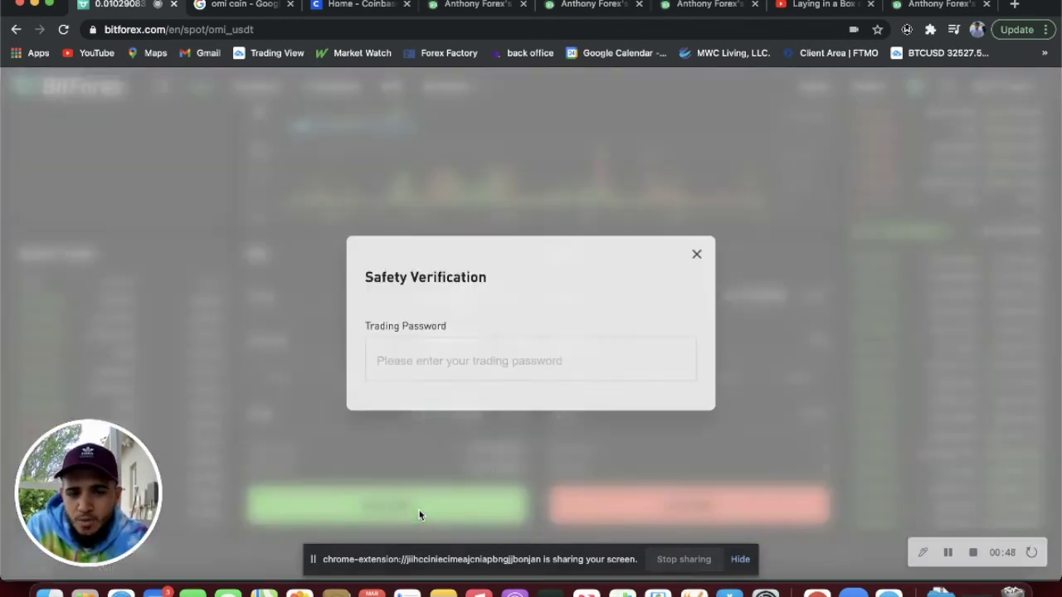
pyautogui.click(461, 368)
pyautogui.write('***')
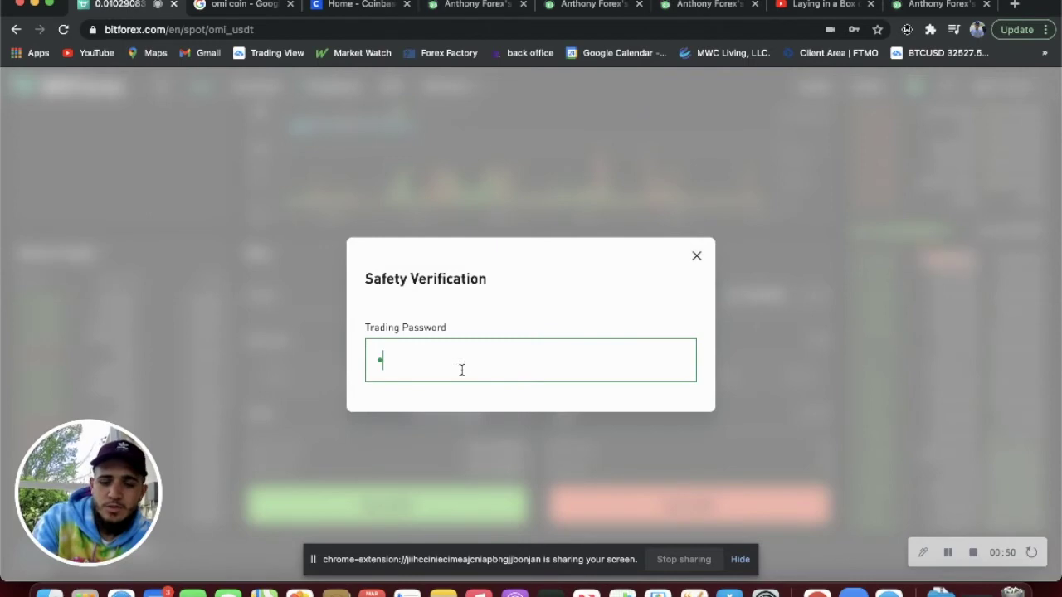
pyautogui.write('*')
pyautogui.press('super+a')
pyautogui.press('BackSpace')
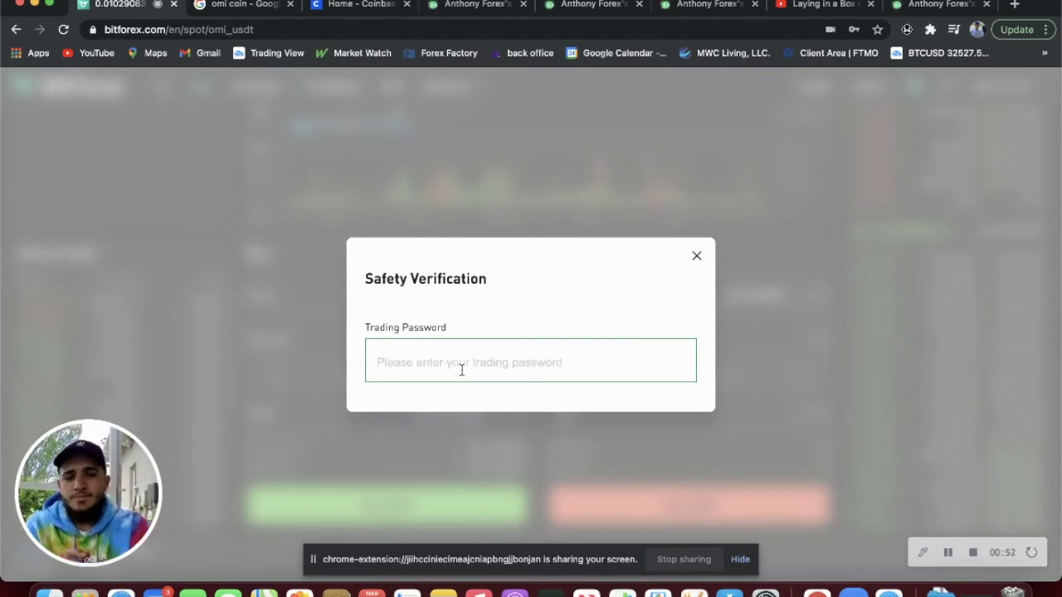
pyautogui.press('super+v')
pyautogui.press('Return')
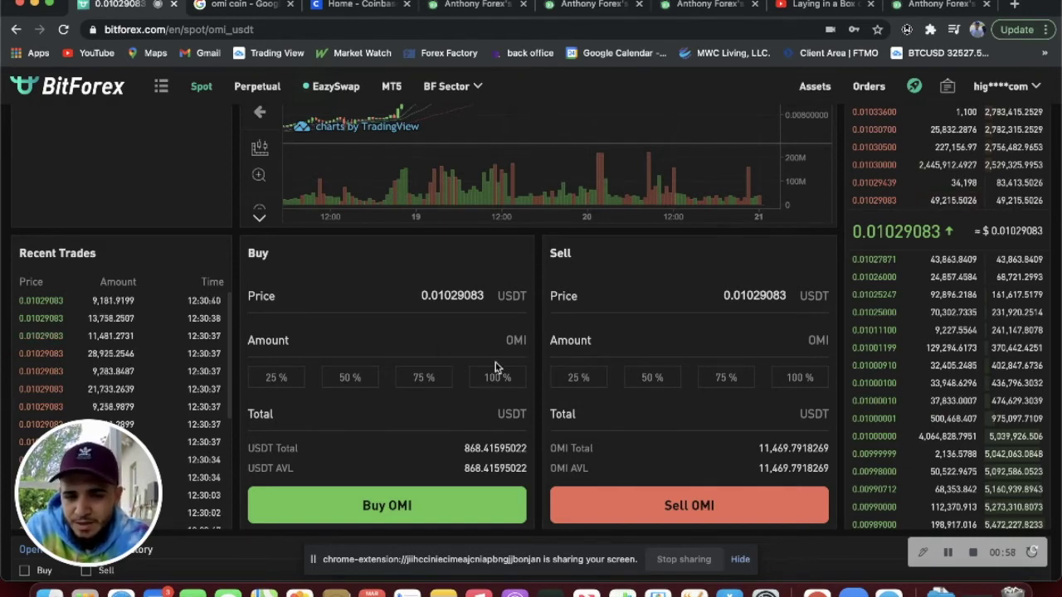
# Refill the buy at 100% of remaining USDT and submit it with the trading password.
pyautogui.click(487, 379)
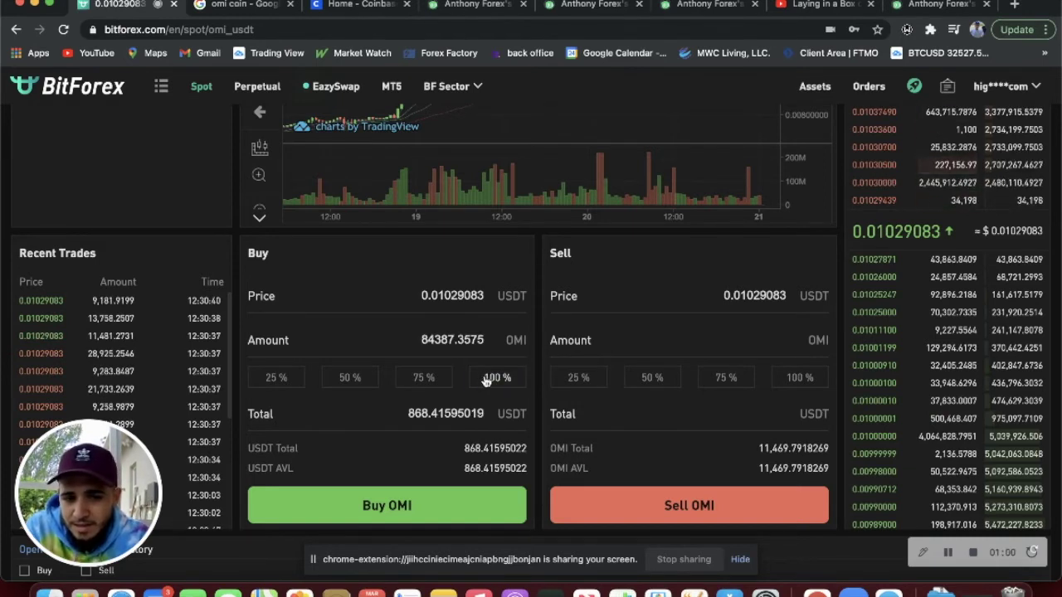
pyautogui.click(404, 507)
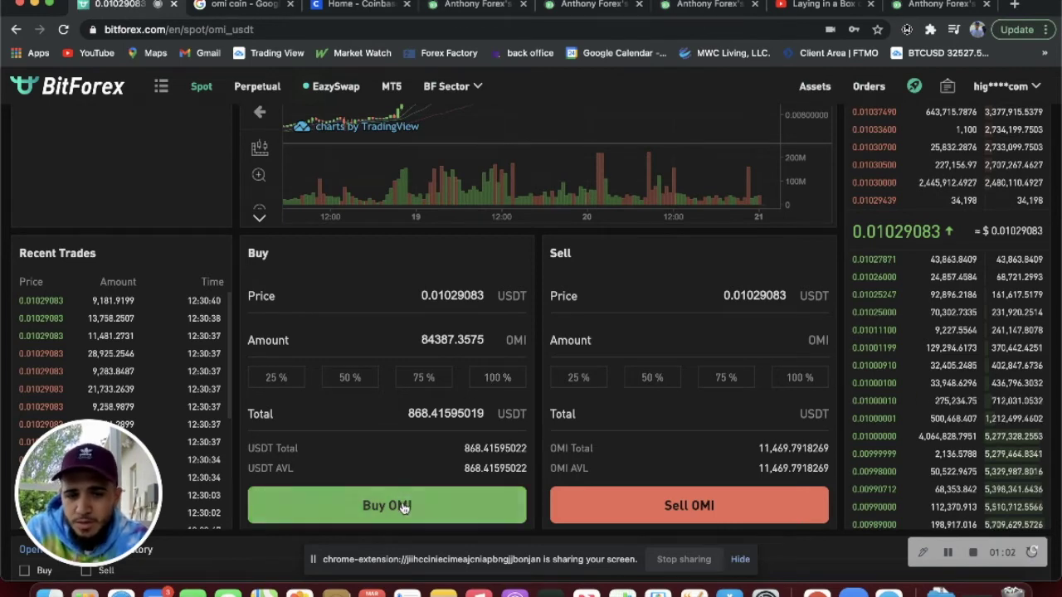
pyautogui.click(435, 372)
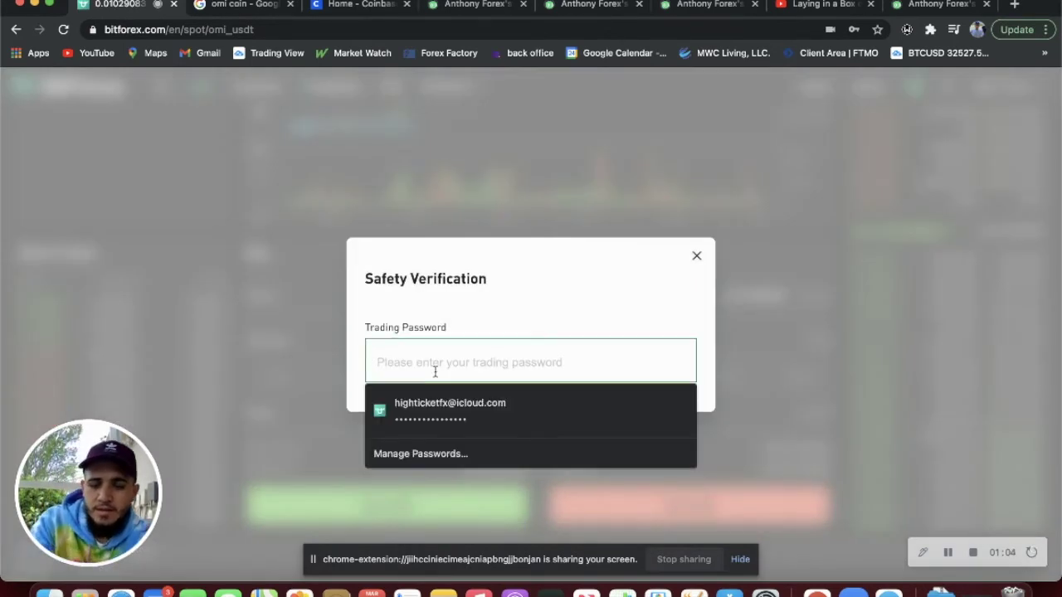
pyautogui.write('••')
pyautogui.press('BackSpace')
pyautogui.press('BackSpace')
pyautogui.press('BackSpace')
pyautogui.press('BackSpace')
pyautogui.press('BackSpace')
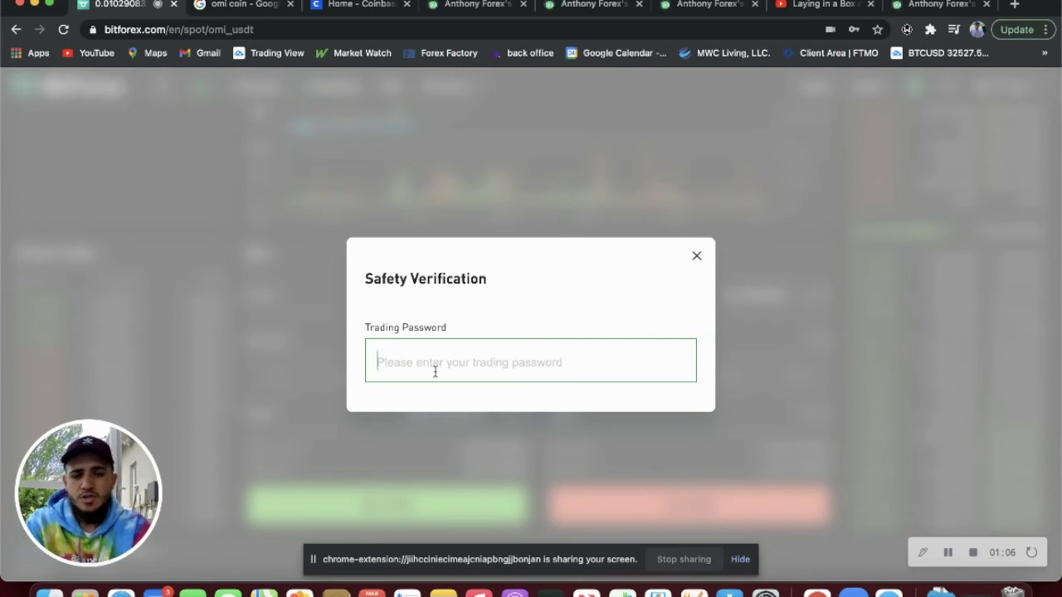
pyautogui.write('••••••')
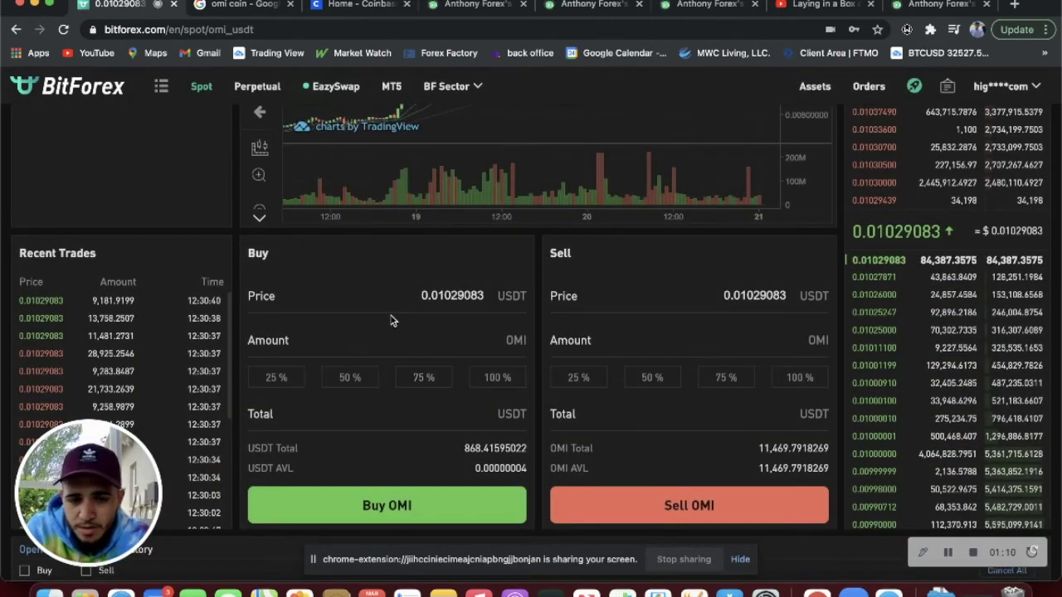
pyautogui.scroll(1, 410, 445)
pyautogui.scroll(5, 410, 445)
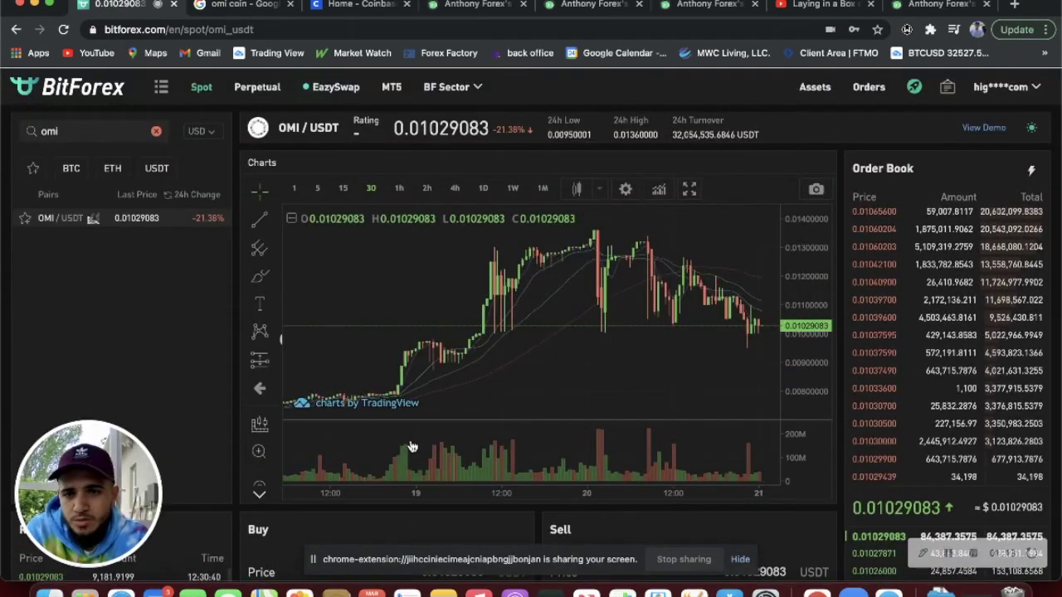
pyautogui.scroll(2, 410, 445)
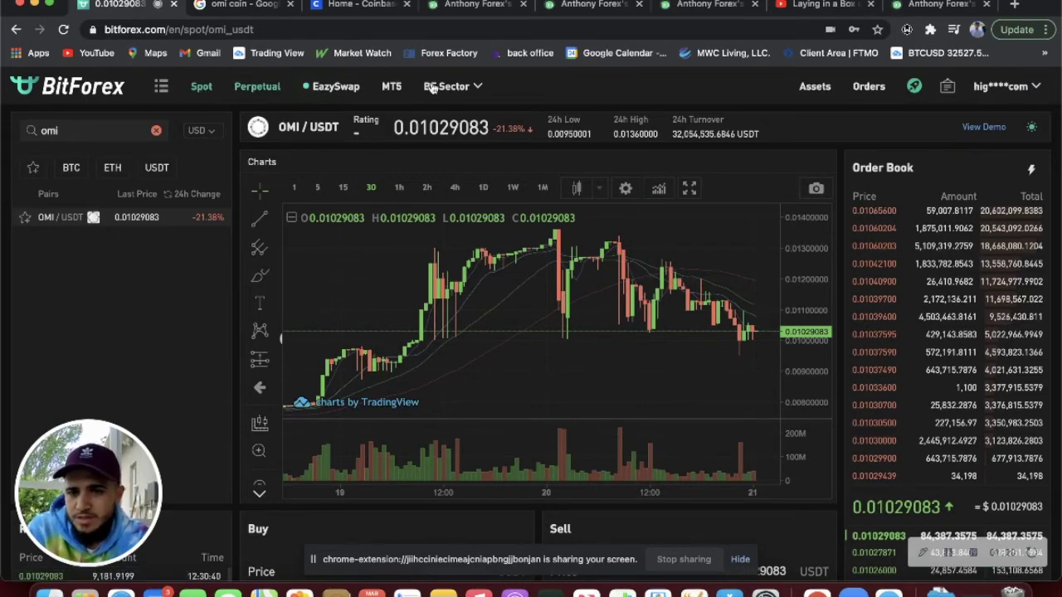
# Show the Spot Account balances filtered to OMI, listing 11,469.7918269 OMI available.
pyautogui.click(813, 88)
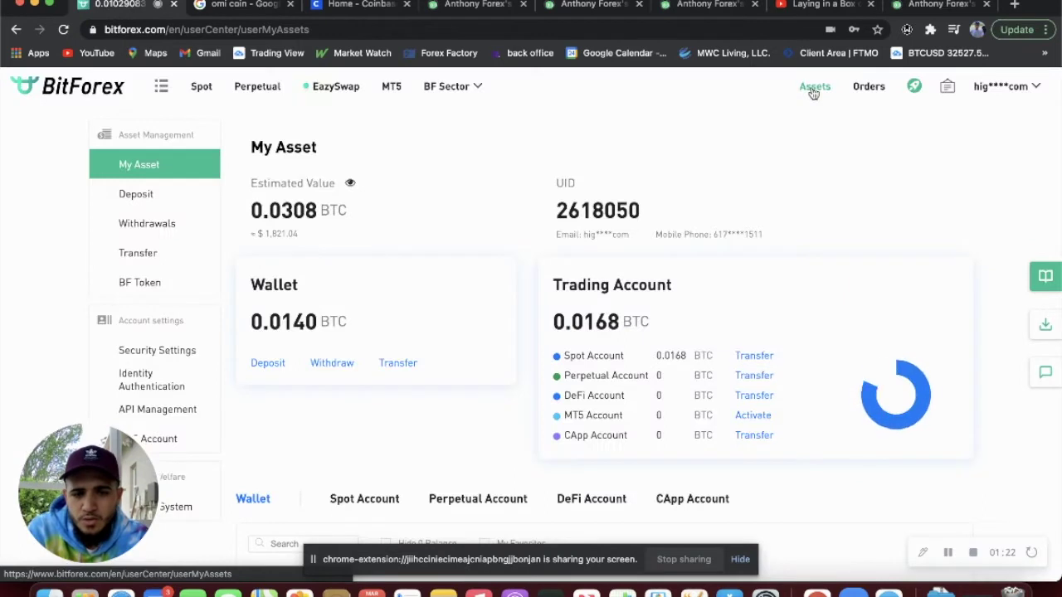
pyautogui.scroll(-1, 797, 267)
pyautogui.scroll(-4, 796, 267)
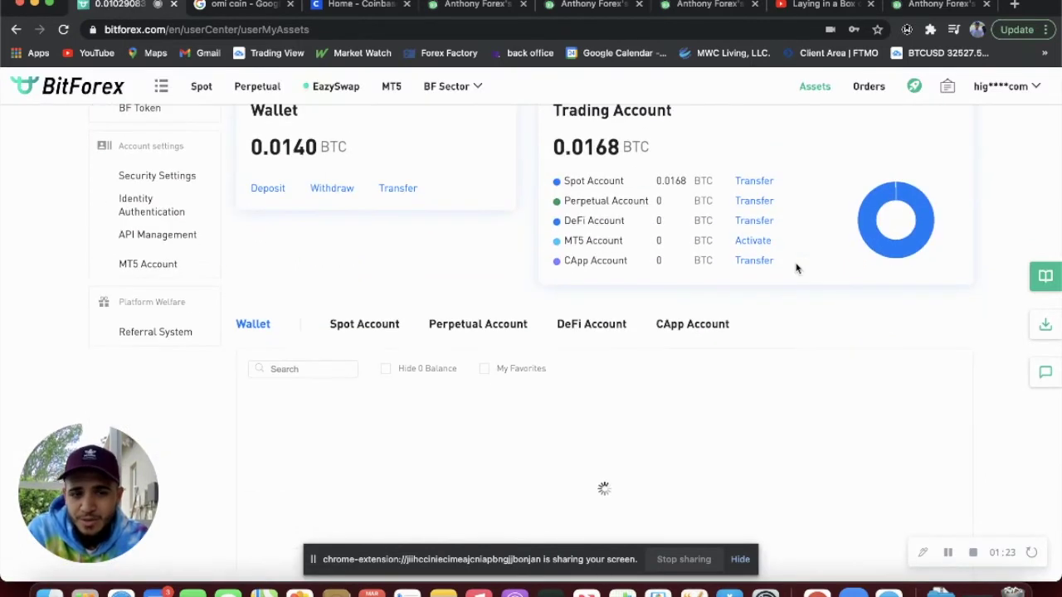
pyautogui.click(342, 327)
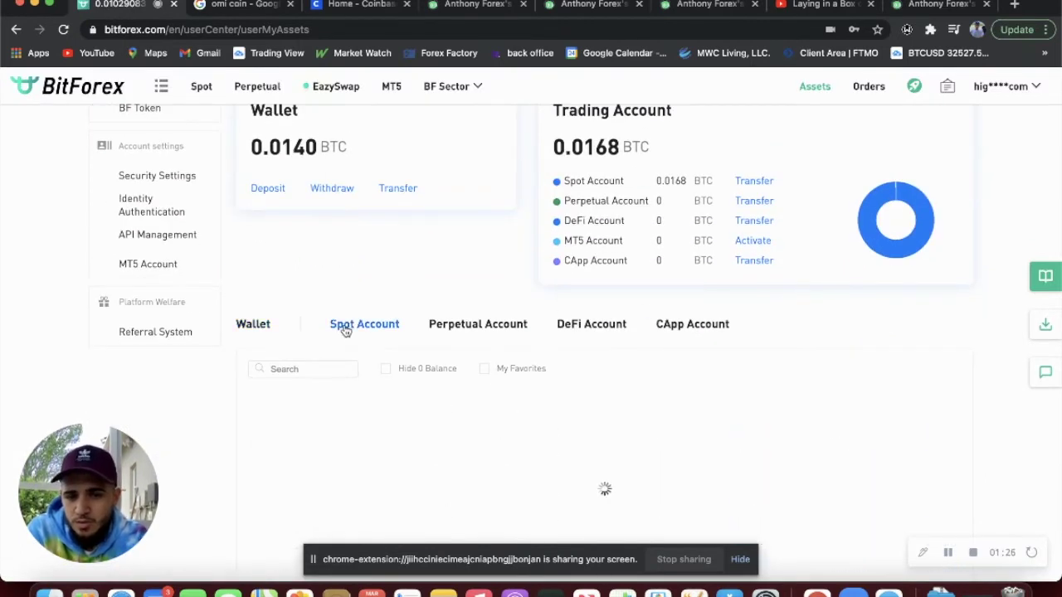
pyautogui.click(312, 368)
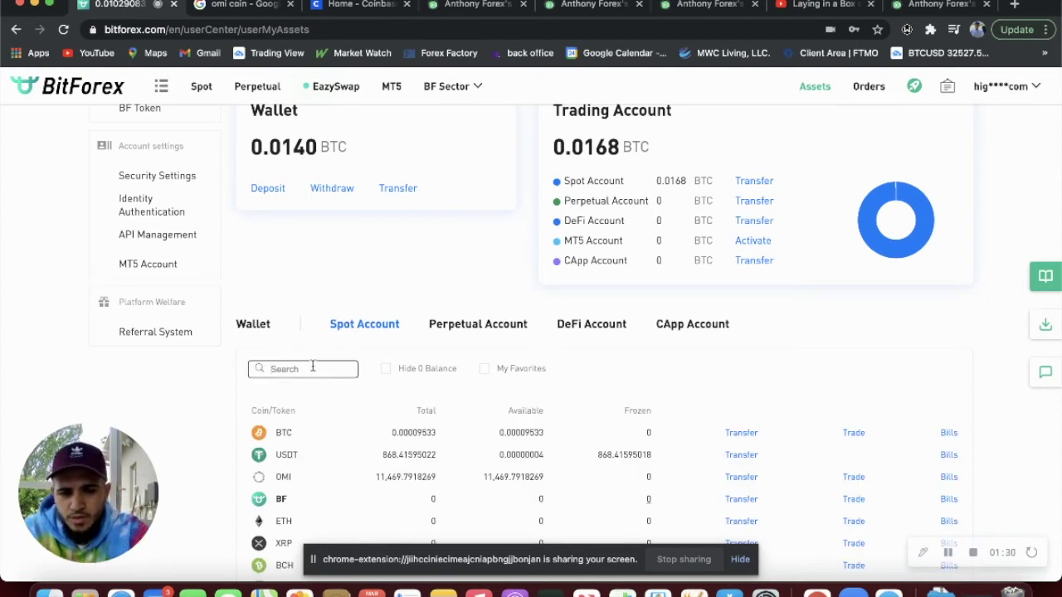
pyautogui.write('omi')
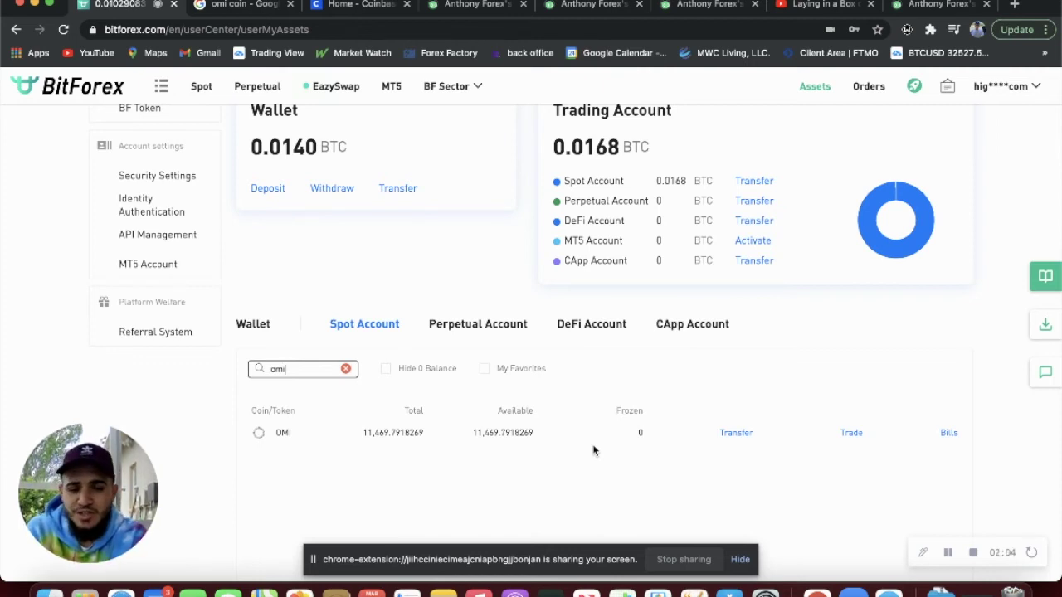
# Transfer all 11469.79182690 OMI from the Spot Account to the Wallet.
pyautogui.click(736, 435)
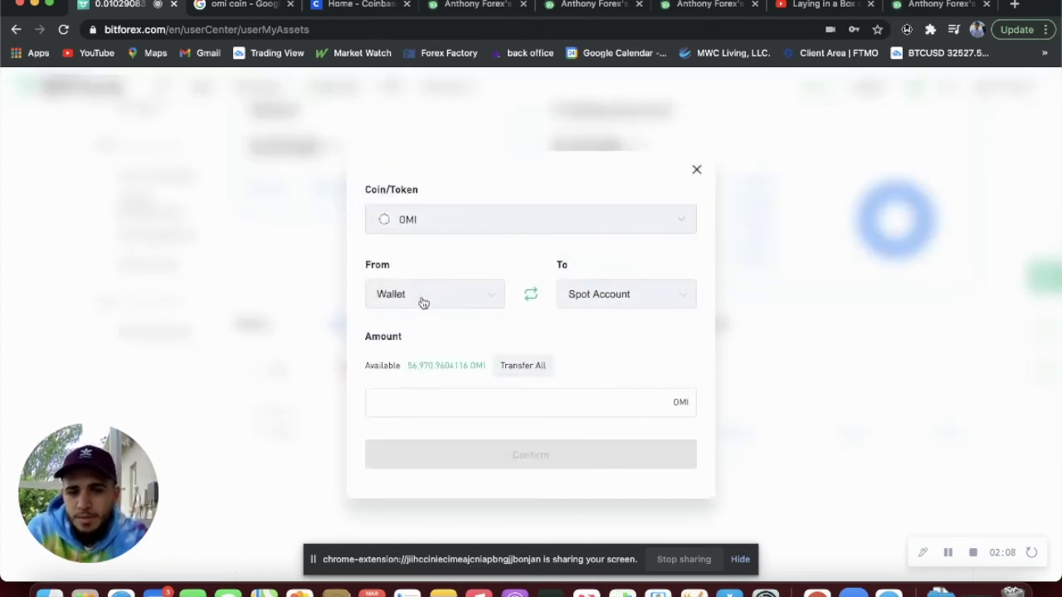
pyautogui.click(421, 300)
pyautogui.click(415, 369)
pyautogui.click(571, 311)
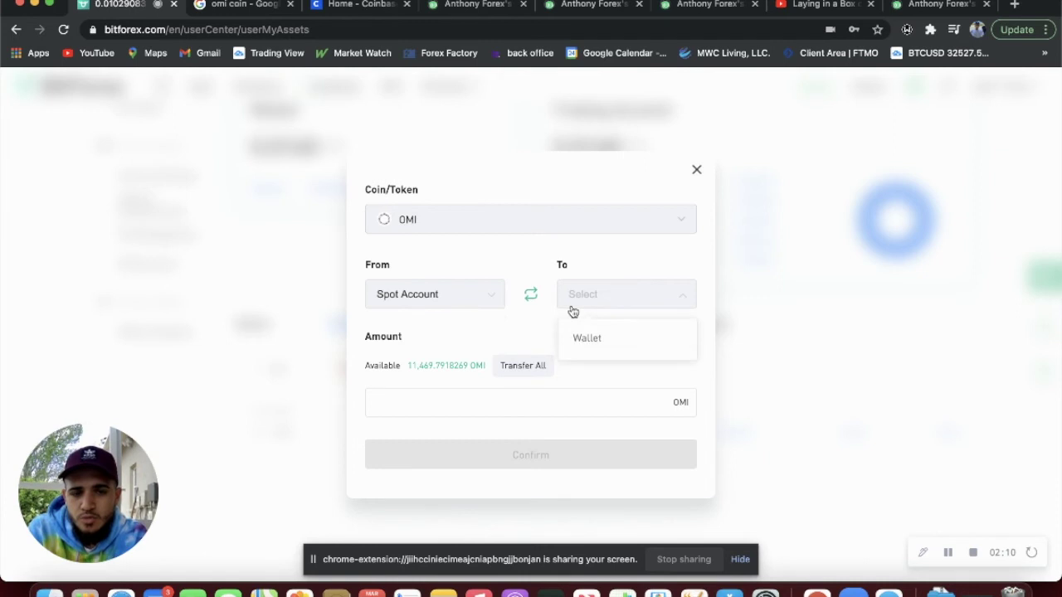
pyautogui.click(573, 337)
pyautogui.click(538, 371)
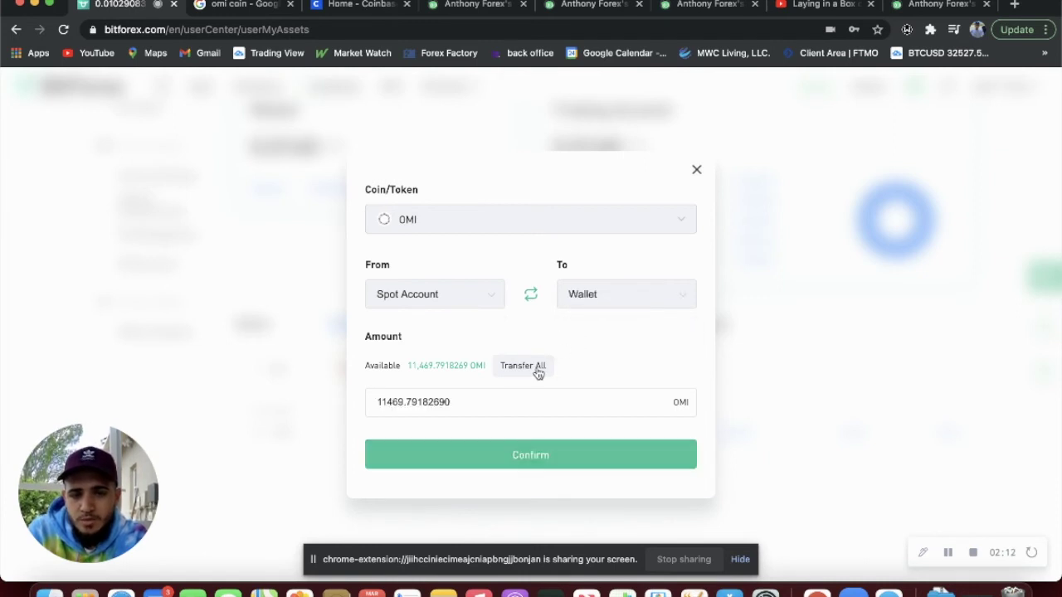
pyautogui.click(529, 463)
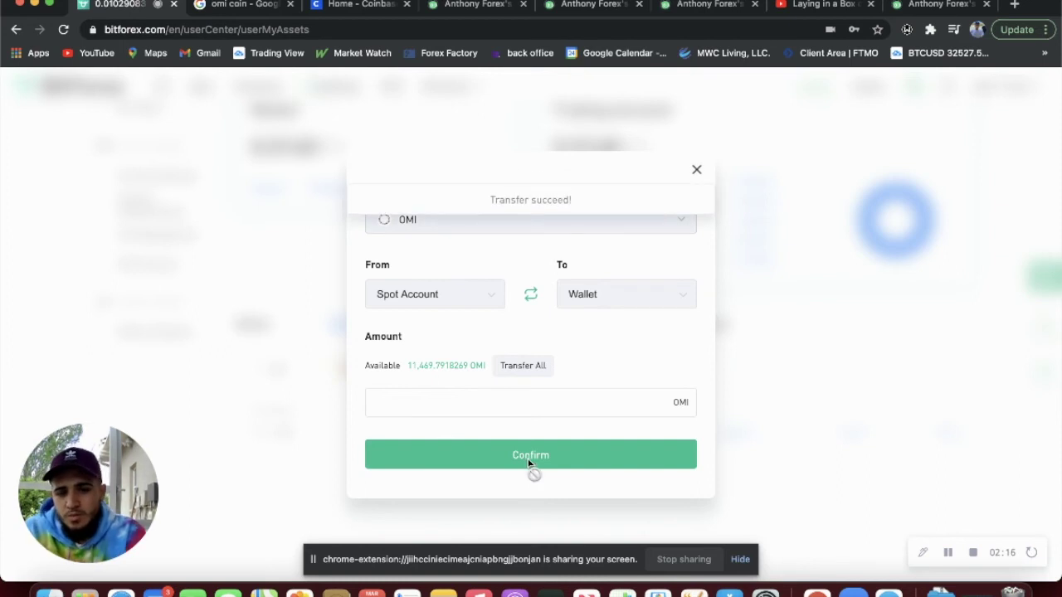
pyautogui.click(696, 172)
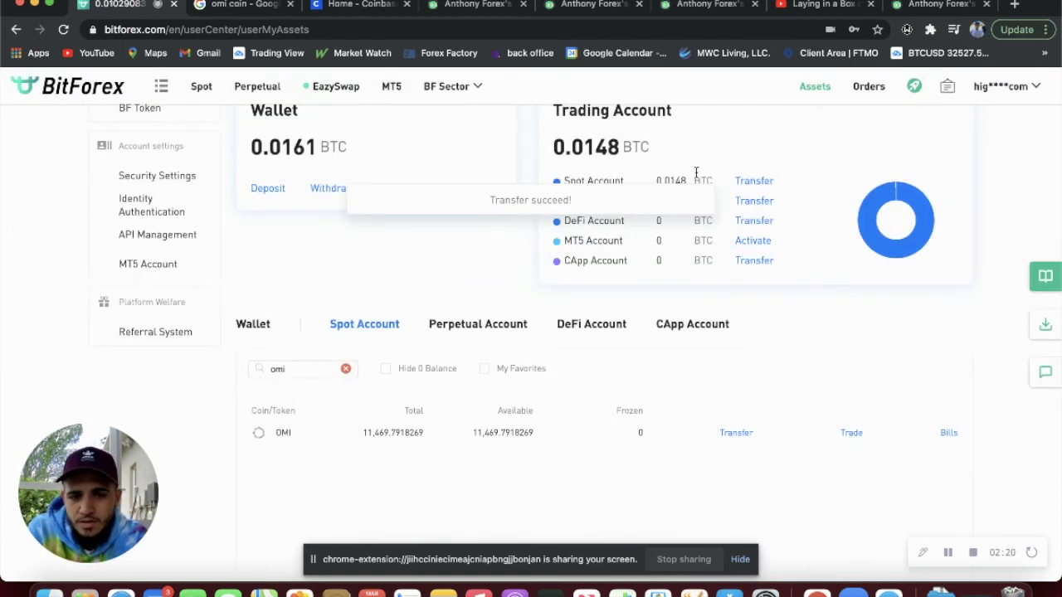
# Transfer the remaining 84302.97014250 OMI from the Spot Account to the Wallet.
pyautogui.click(729, 439)
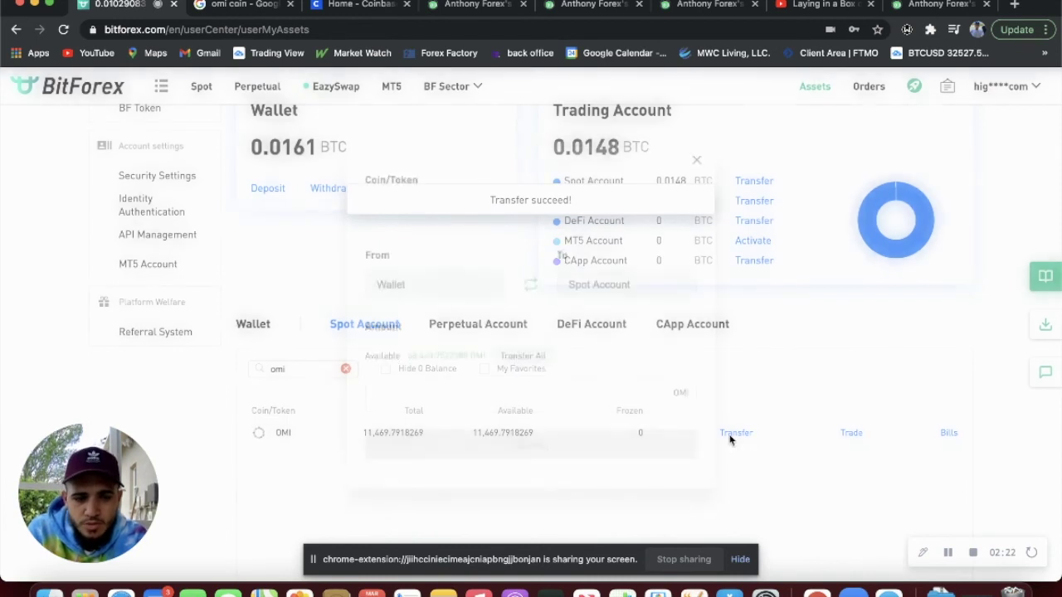
pyautogui.click(522, 369)
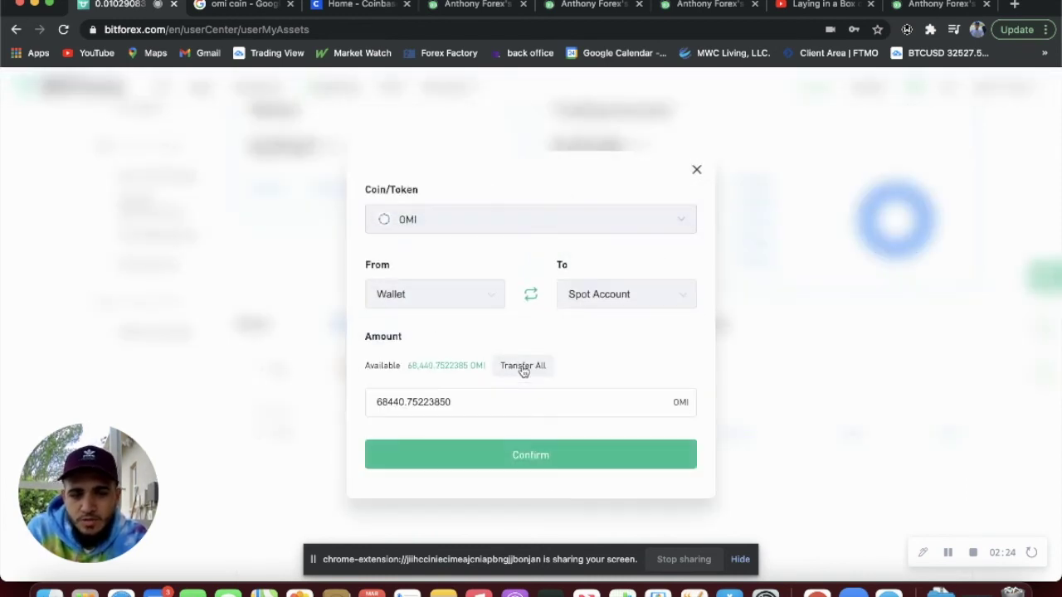
pyautogui.click(448, 301)
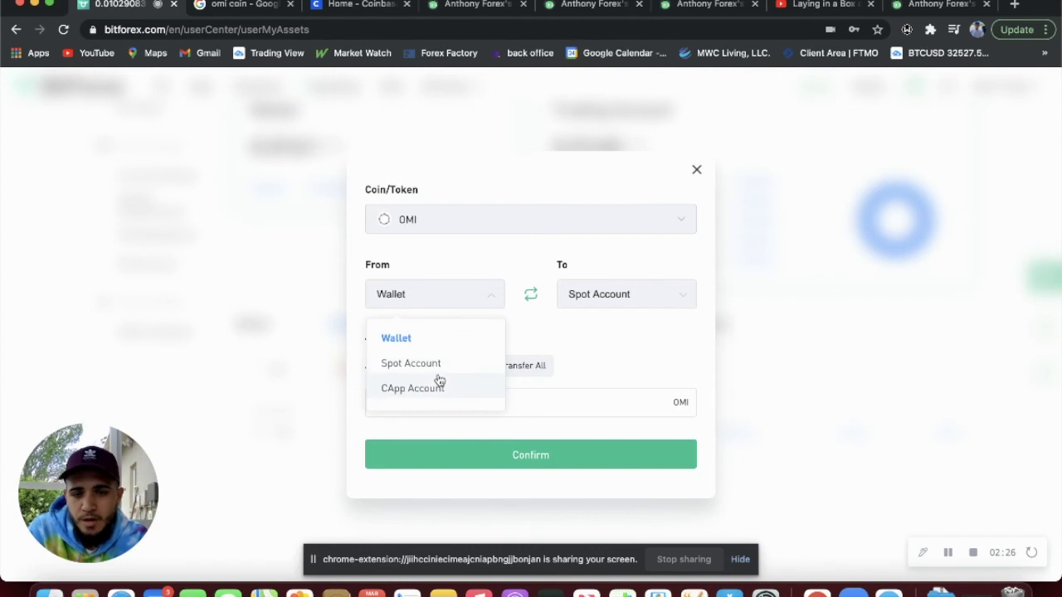
pyautogui.click(437, 380)
pyautogui.click(458, 262)
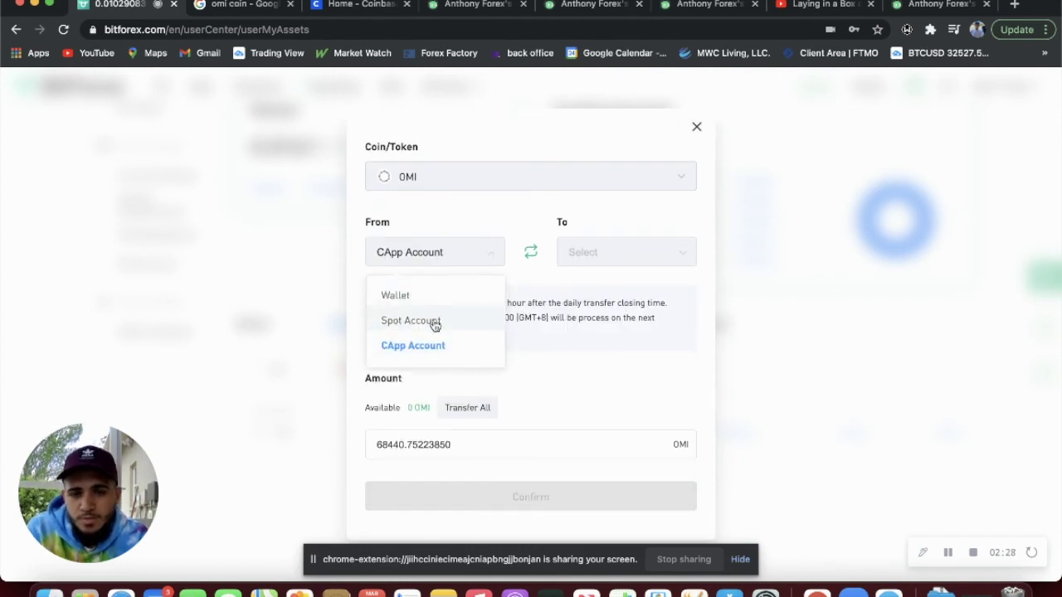
pyautogui.click(434, 322)
pyautogui.click(586, 297)
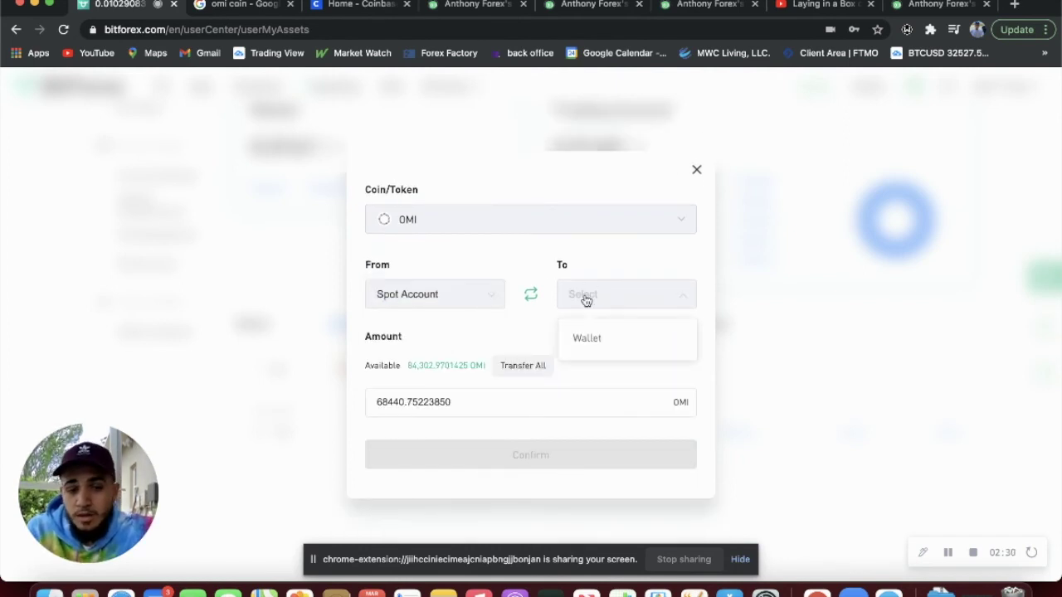
pyautogui.click(590, 349)
pyautogui.click(522, 366)
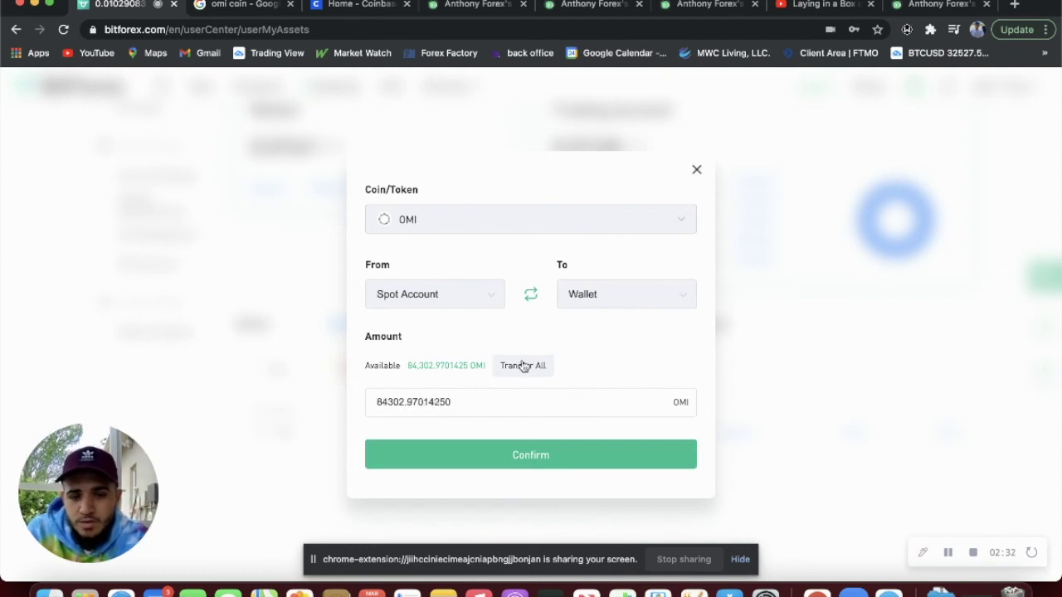
pyautogui.click(511, 452)
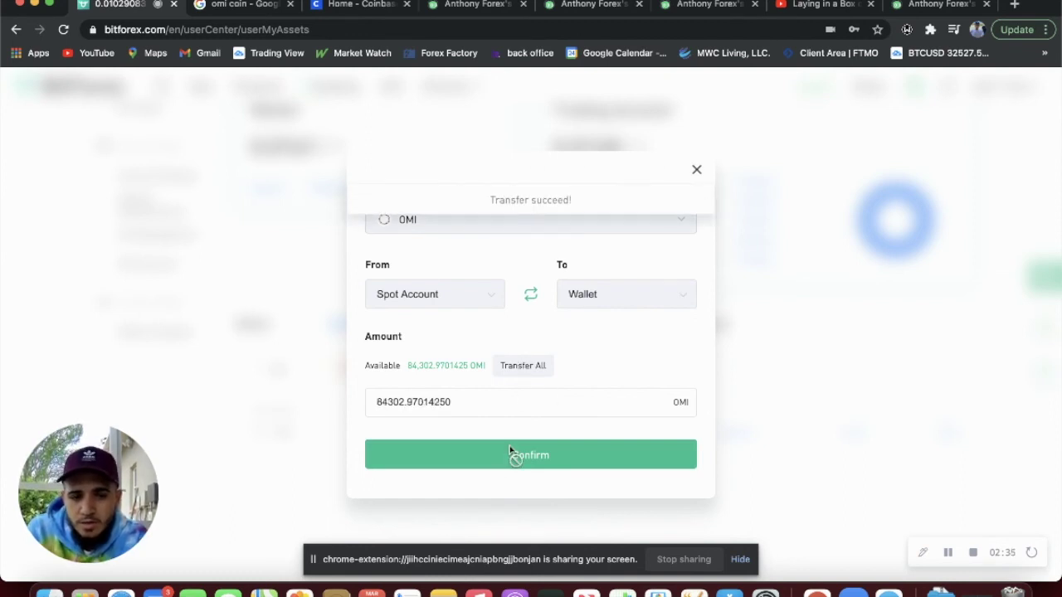
pyautogui.click(695, 170)
# Switch the coin list to the Wallet tab, showing 152,743.722381 OMI available.
pyautogui.scroll(3, 695, 375)
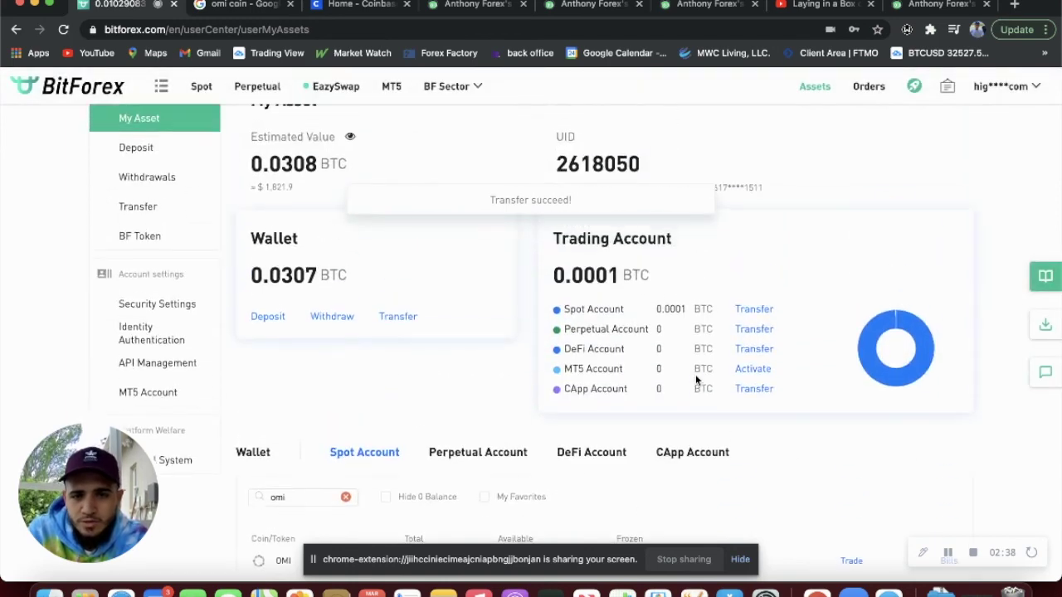
pyautogui.scroll(1, 515, 199)
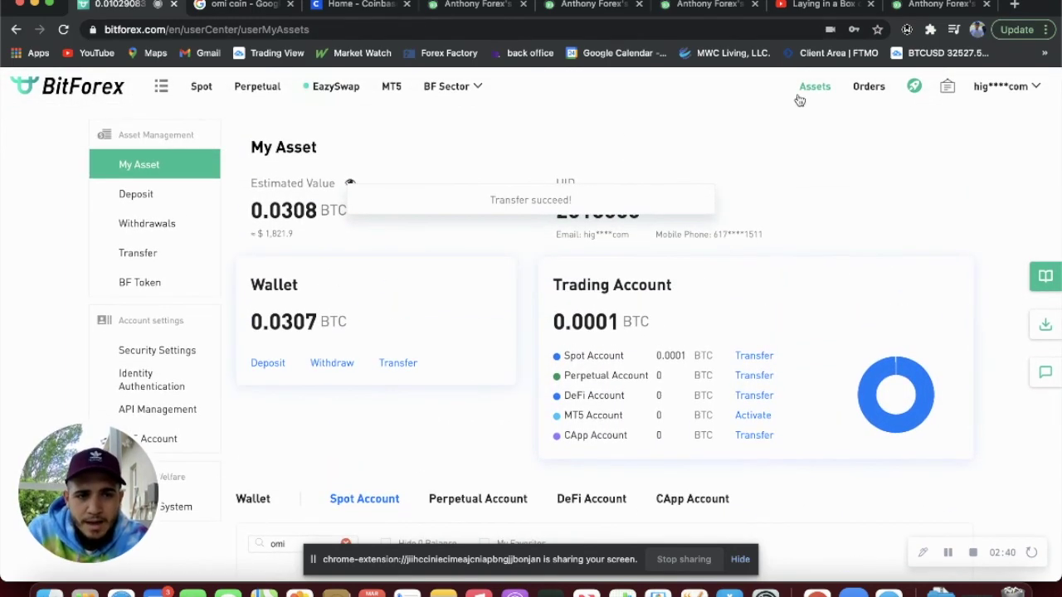
pyautogui.scroll(-2, 462, 442)
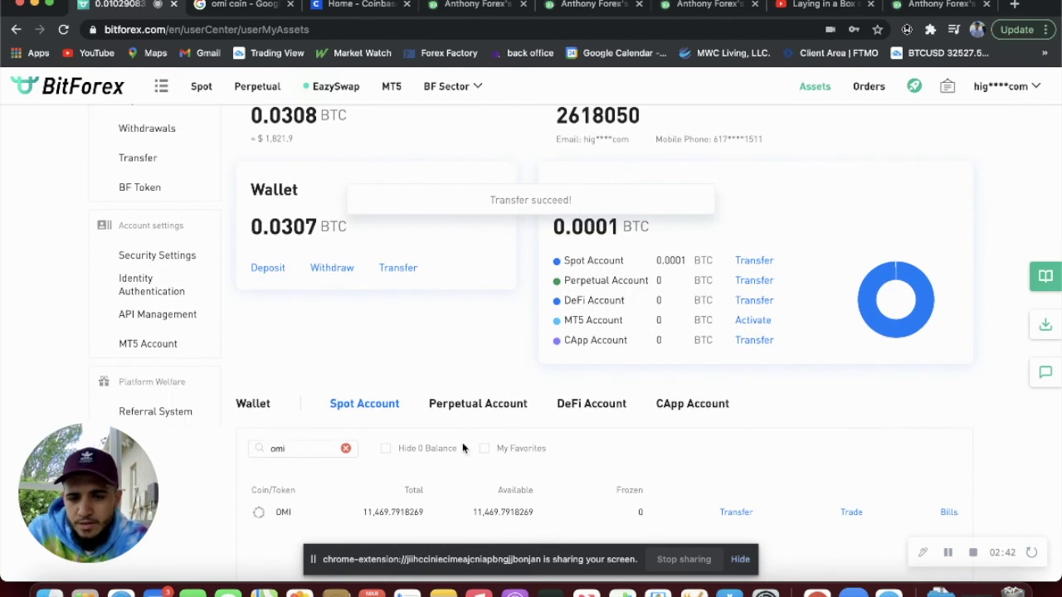
pyautogui.click(259, 404)
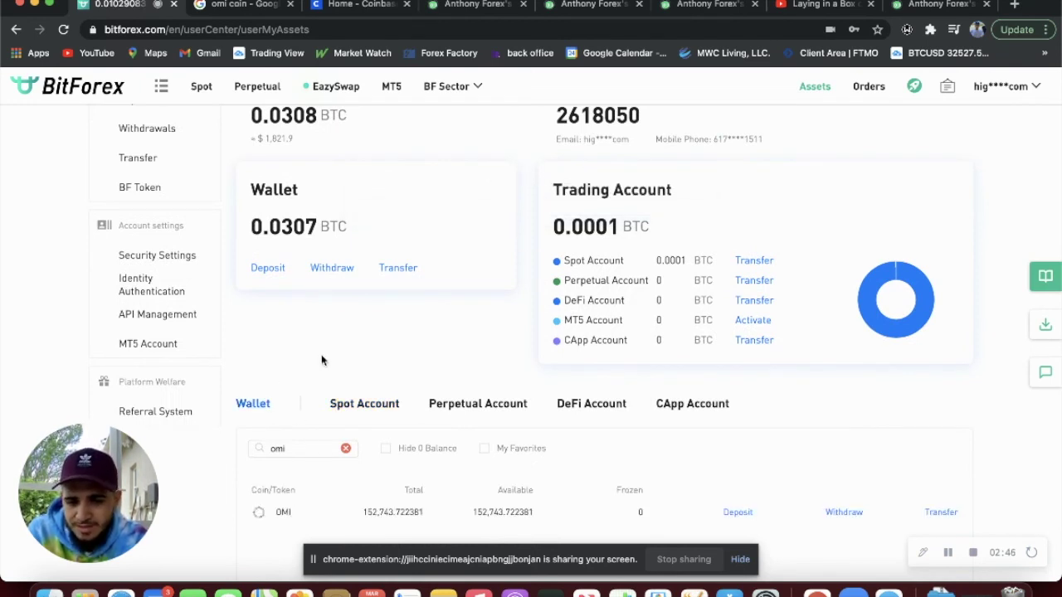
pyautogui.scroll(-1, 322, 358)
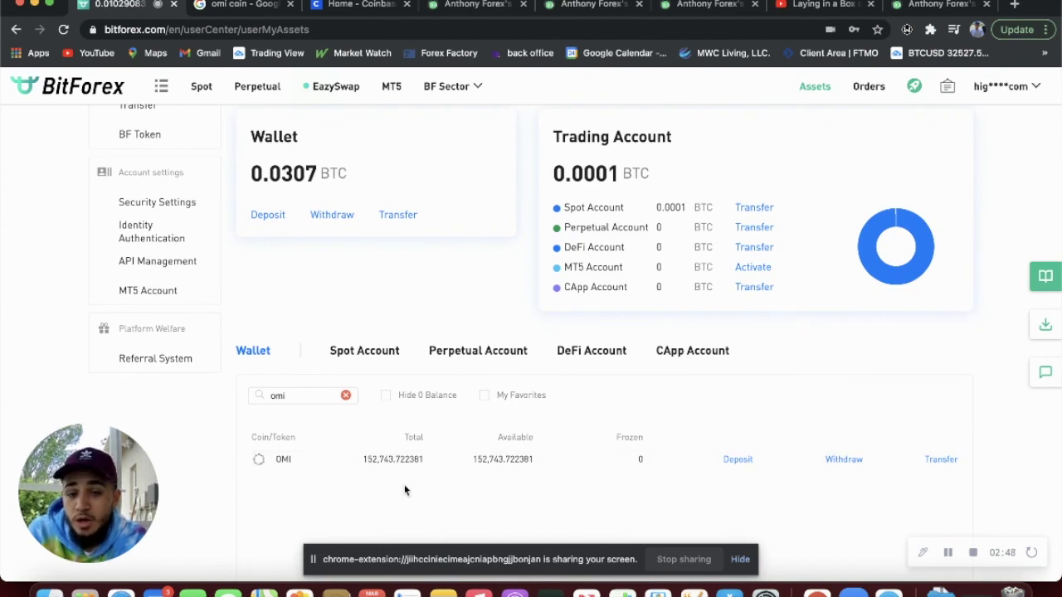